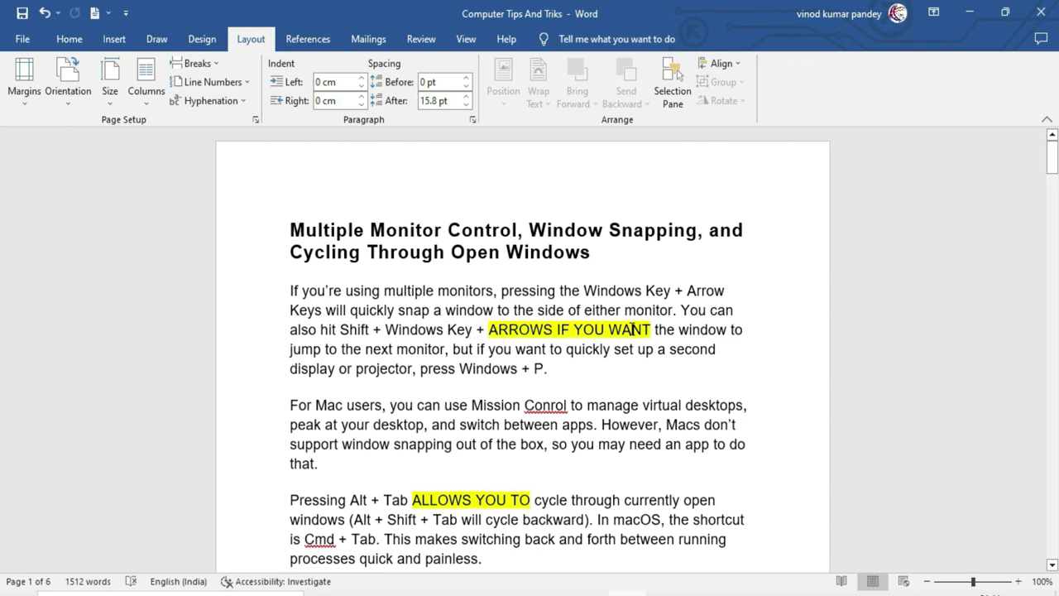
Step: Select the phrases ARROWS IF YOU WANT and ALLOWS YOU TO, then deselect them
left_click_drag(476, 330, 653, 330)
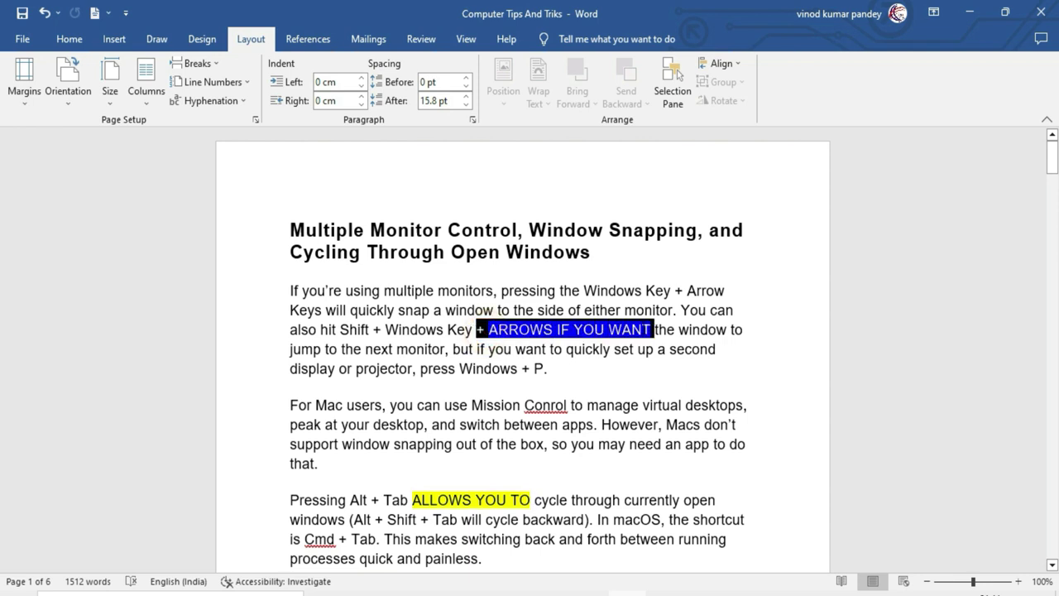
left_click_drag(427, 499, 524, 507)
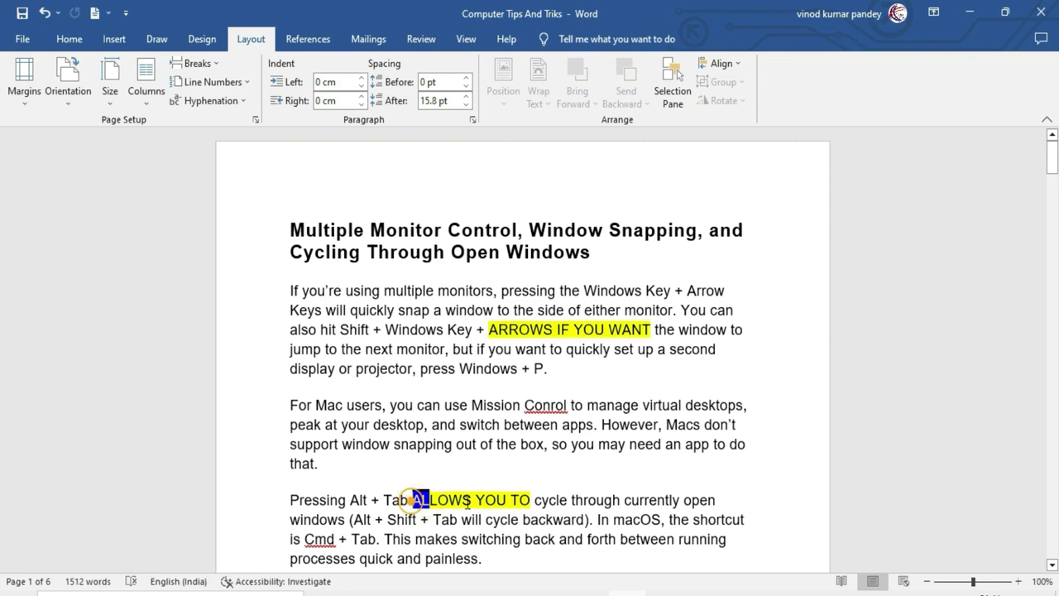
left_click(473, 467)
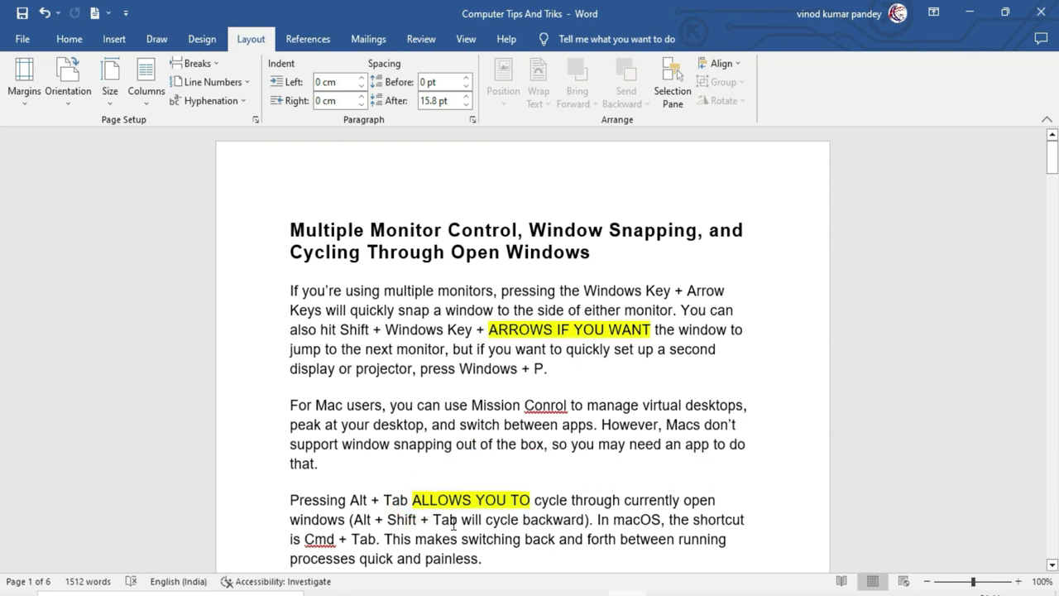
left_click_drag(413, 502, 531, 503)
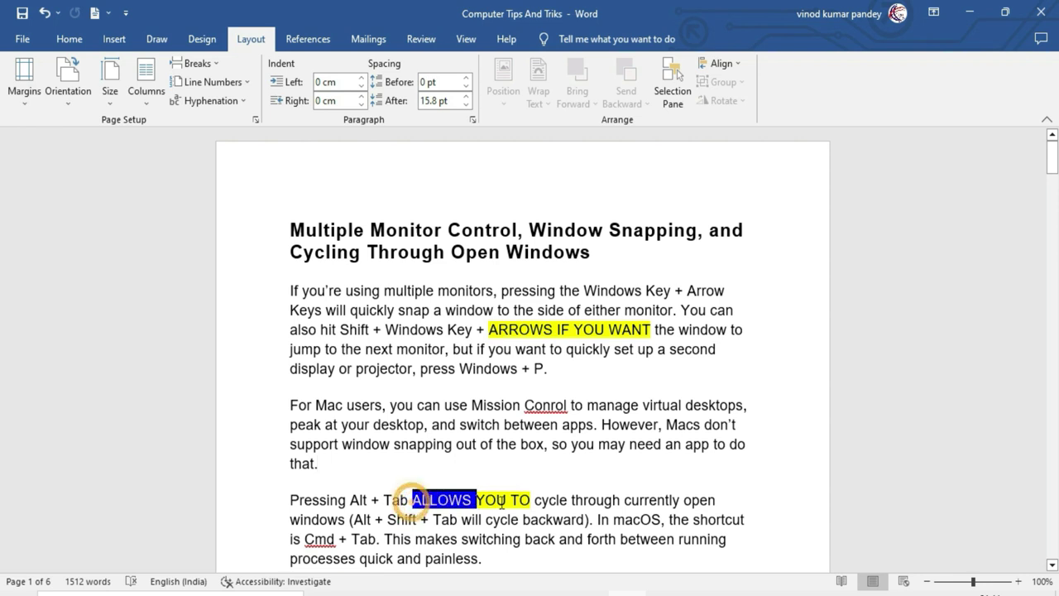
left_click(465, 463)
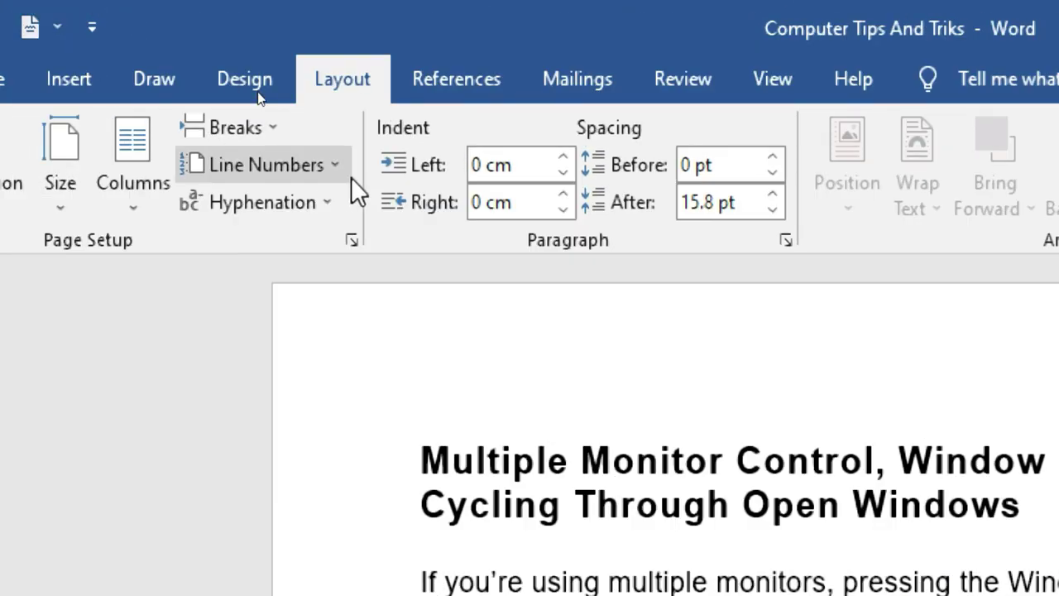
Step: Apply Continuous line numbering so every line is numbered from 1 down the margin
left_click(334, 165)
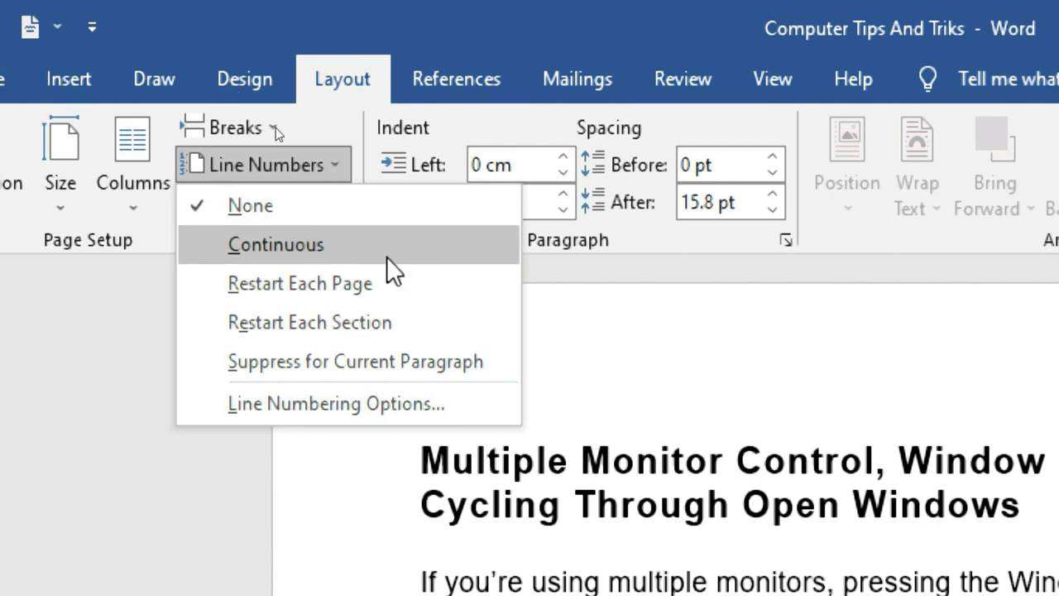
left_click(342, 238)
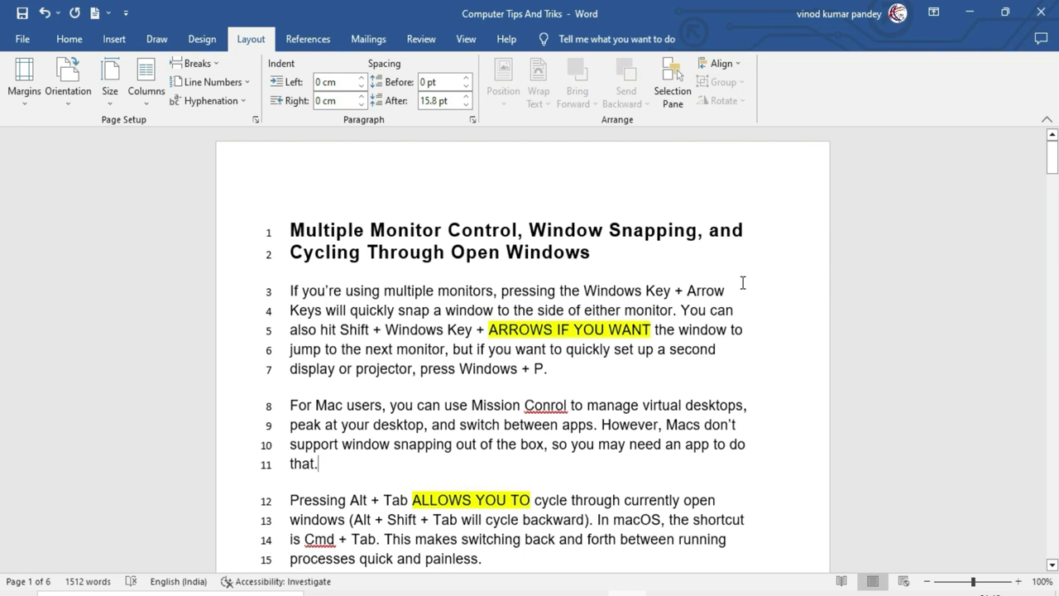
mouse_move(1053, 164)
left_mouse_down()
mouse_move(1053, 574)
mouse_move(1057, 278)
left_mouse_up()
left_click(248, 83)
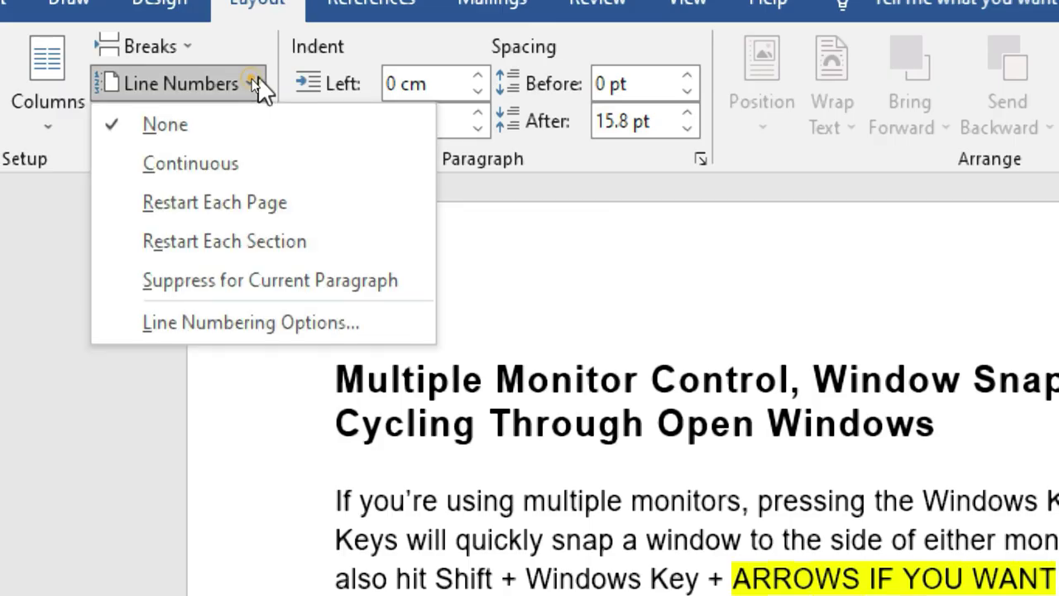
left_click(217, 121)
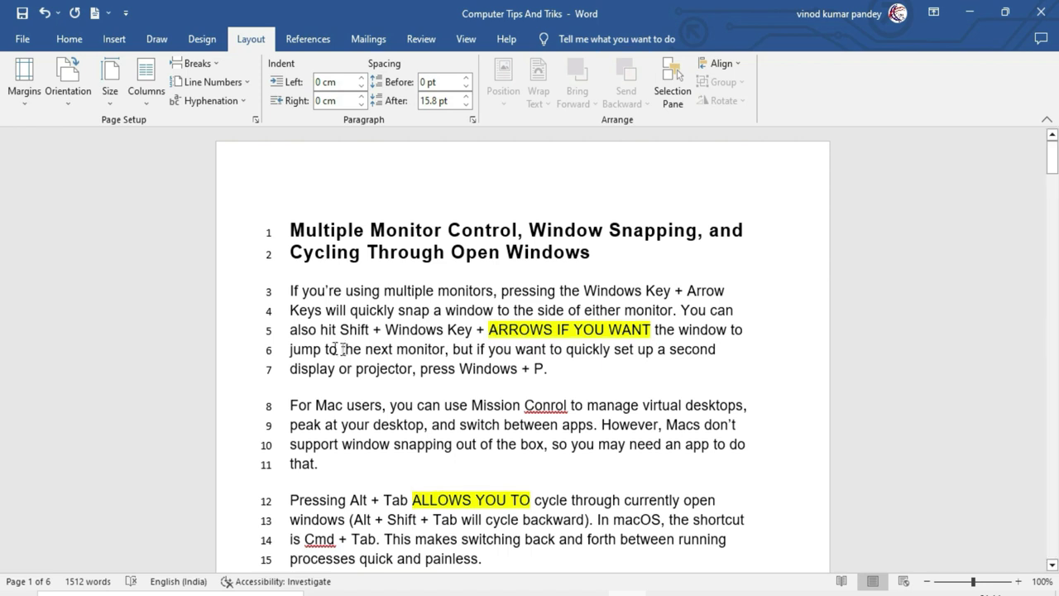
Step: Change 'ARROWS IF YOU WANT' to lowercase and correct 'Conrol' to 'Control'
left_click_drag(489, 329, 654, 331)
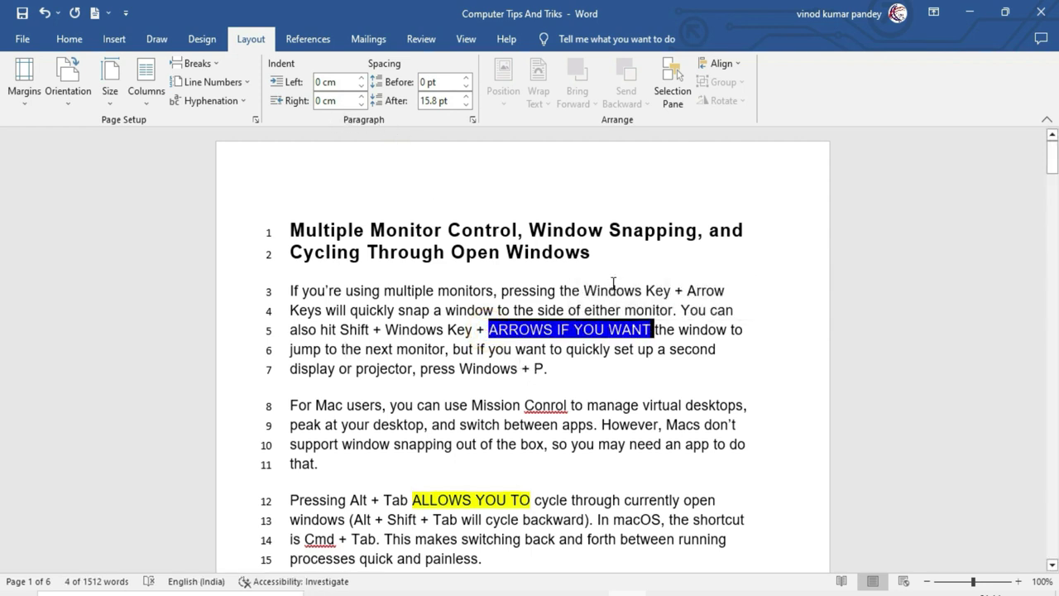
left_click(66, 39)
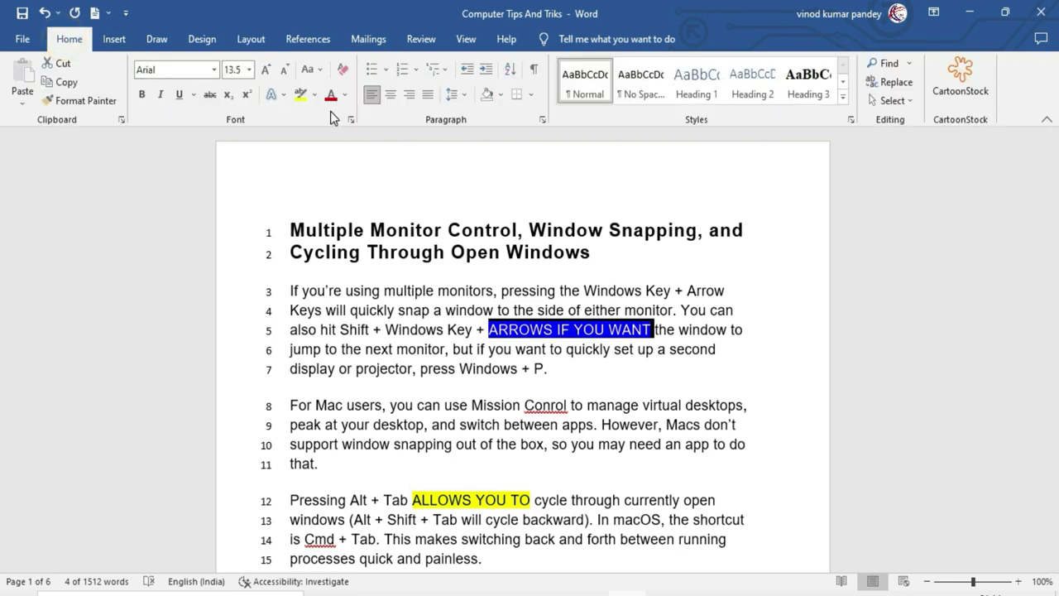
left_click(311, 70)
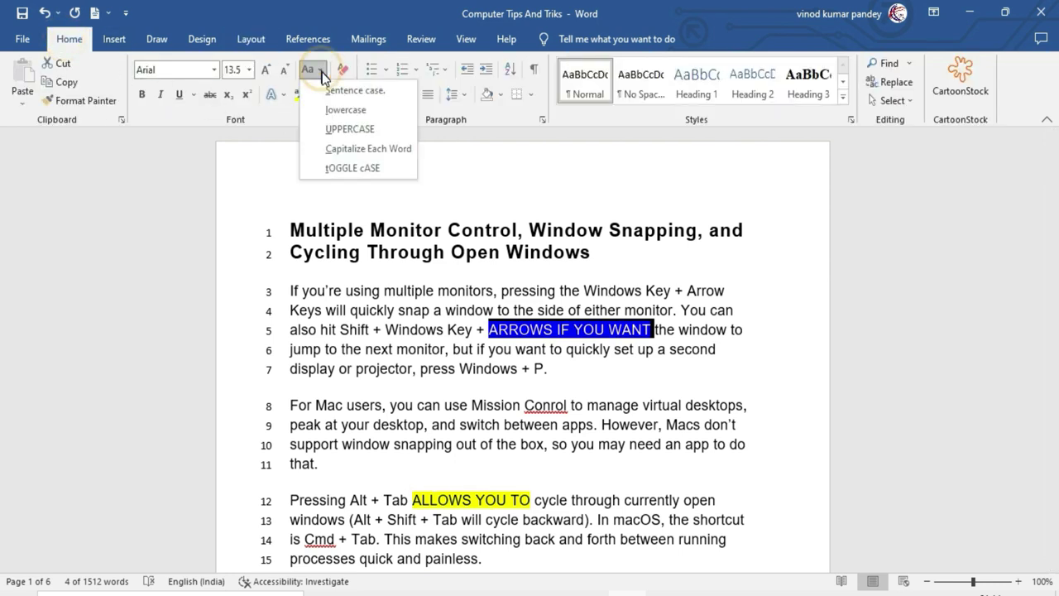
left_click(345, 110)
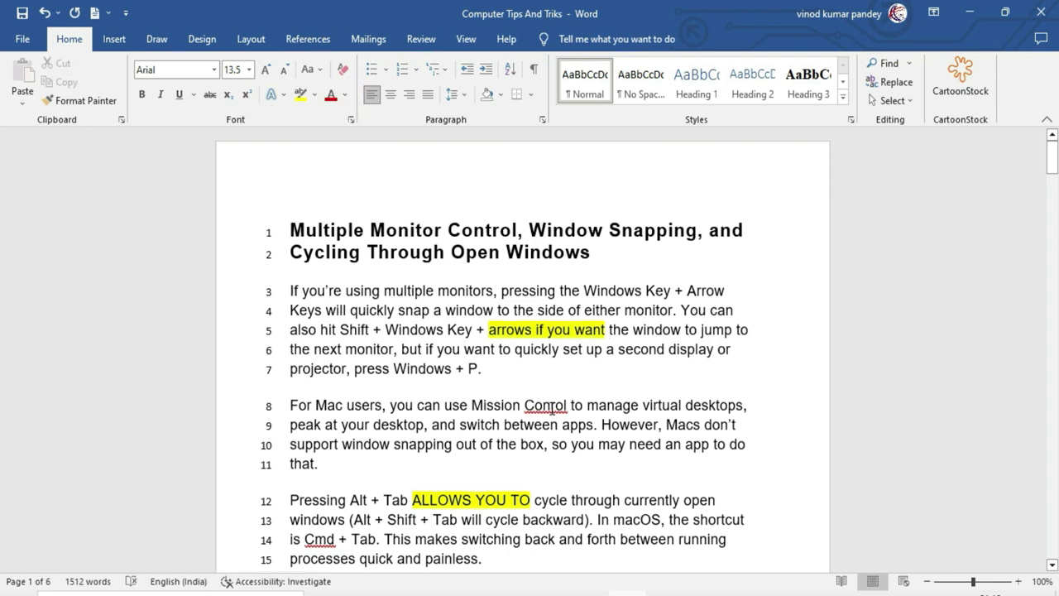
right_click(551, 407)
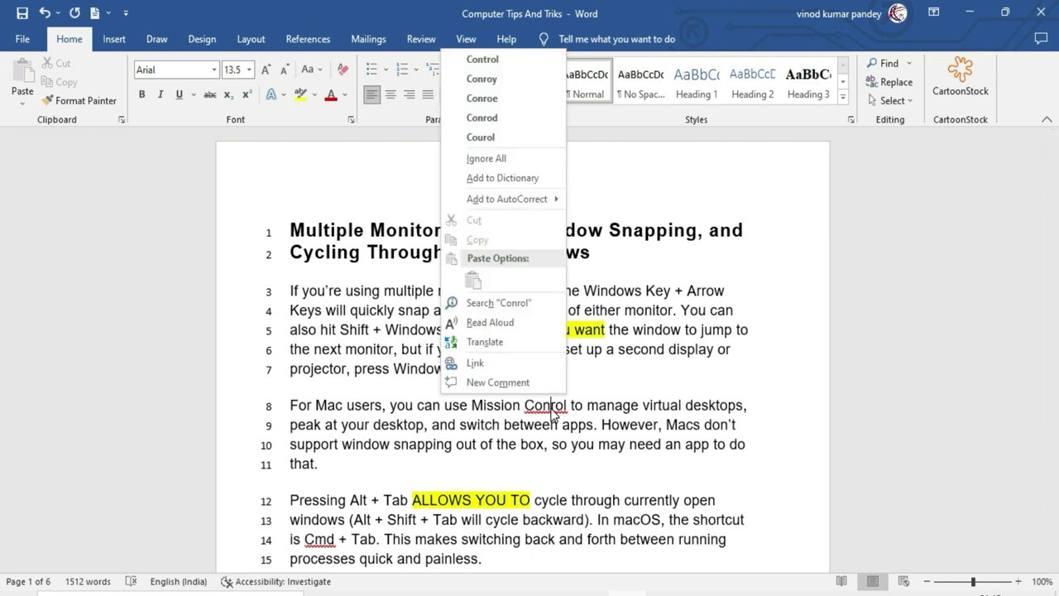
left_click(476, 53)
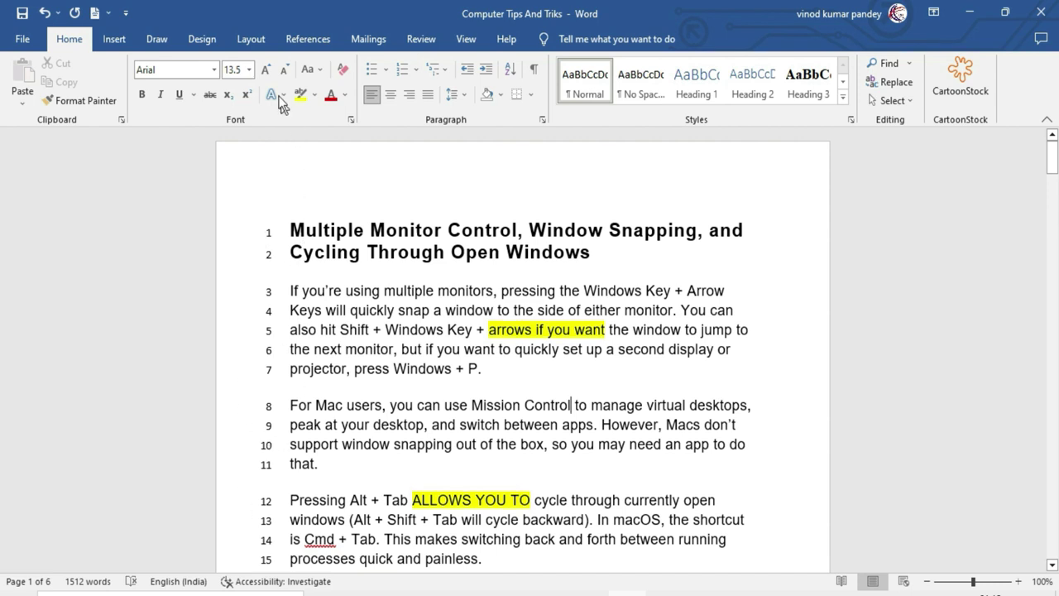
Step: Clear line numbering with None, then switch it to Restart Each Page
left_click(250, 39)
left_click(211, 82)
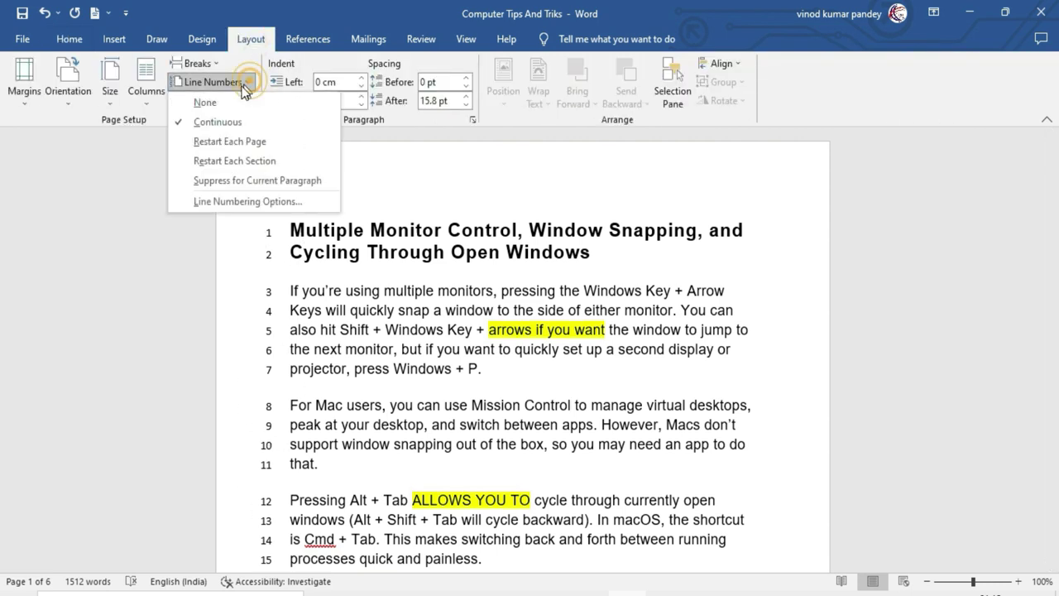
left_click(207, 102)
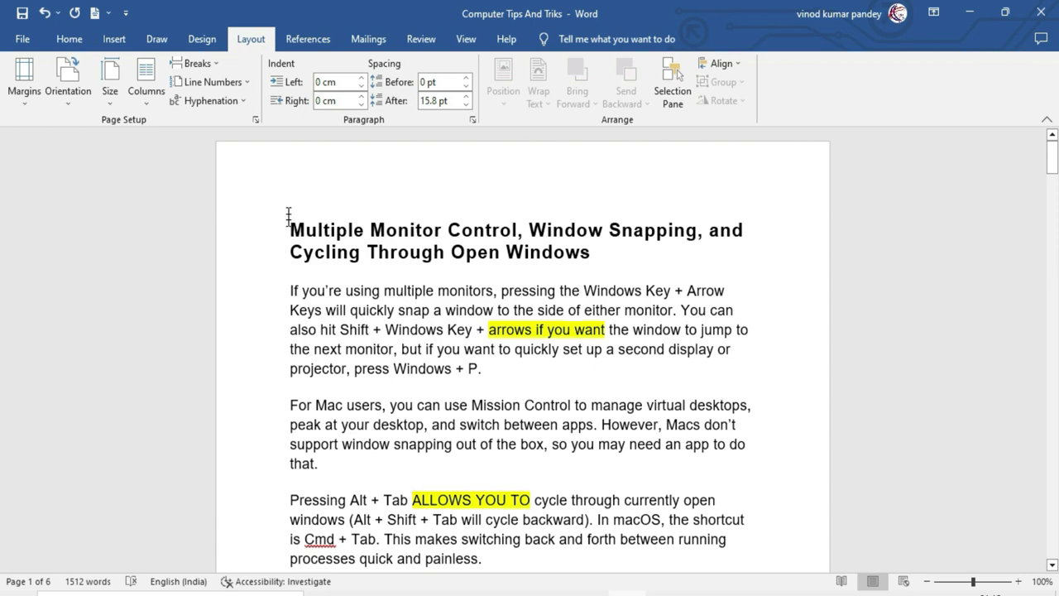
left_click(251, 83)
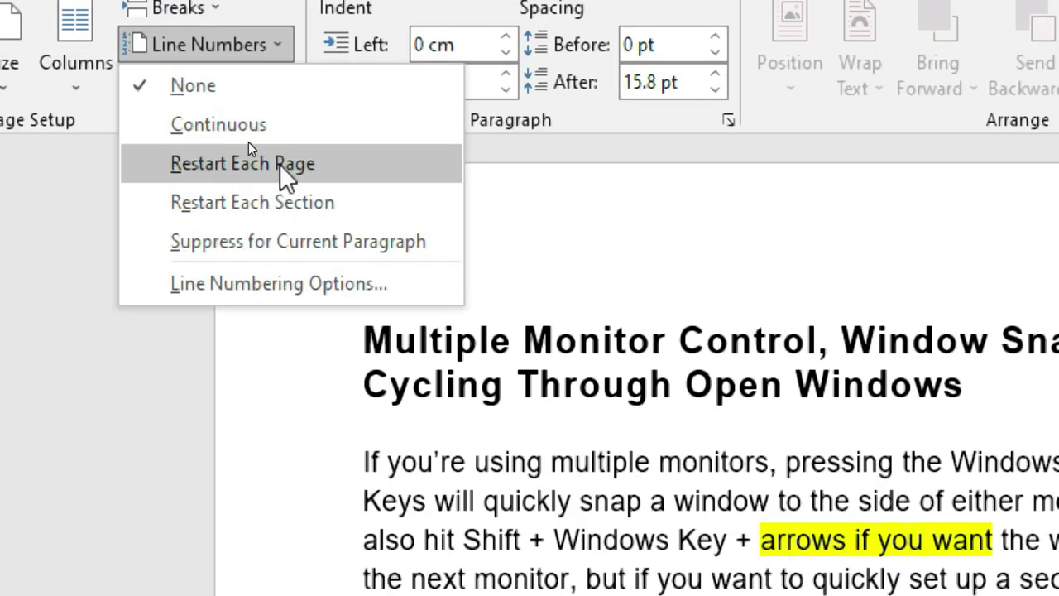
left_click(314, 164)
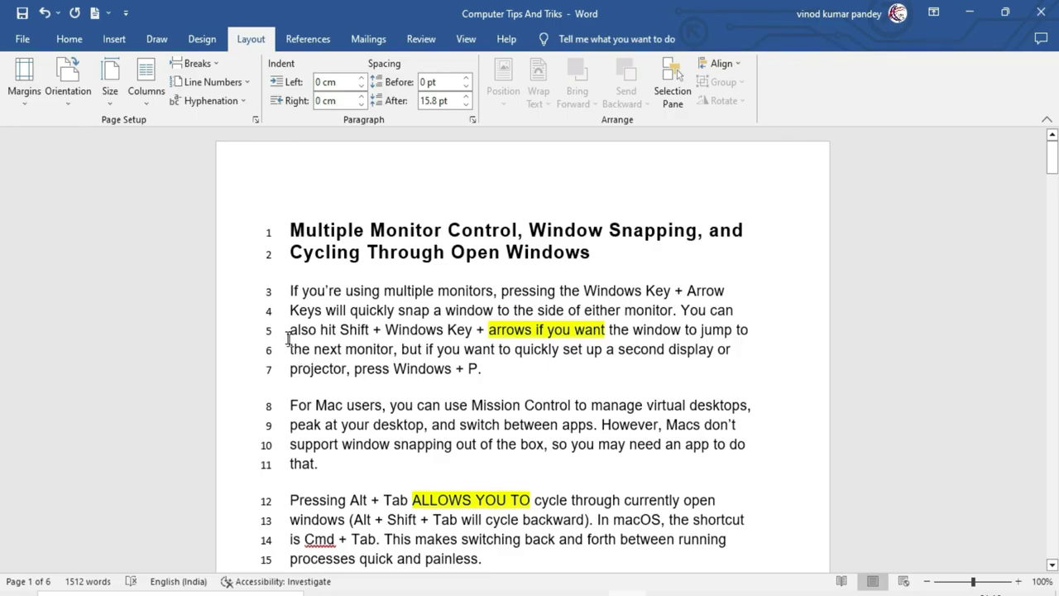
mouse_move(1052, 161)
left_mouse_down()
mouse_move(1053, 217)
mouse_move(1054, 200)
left_mouse_up()
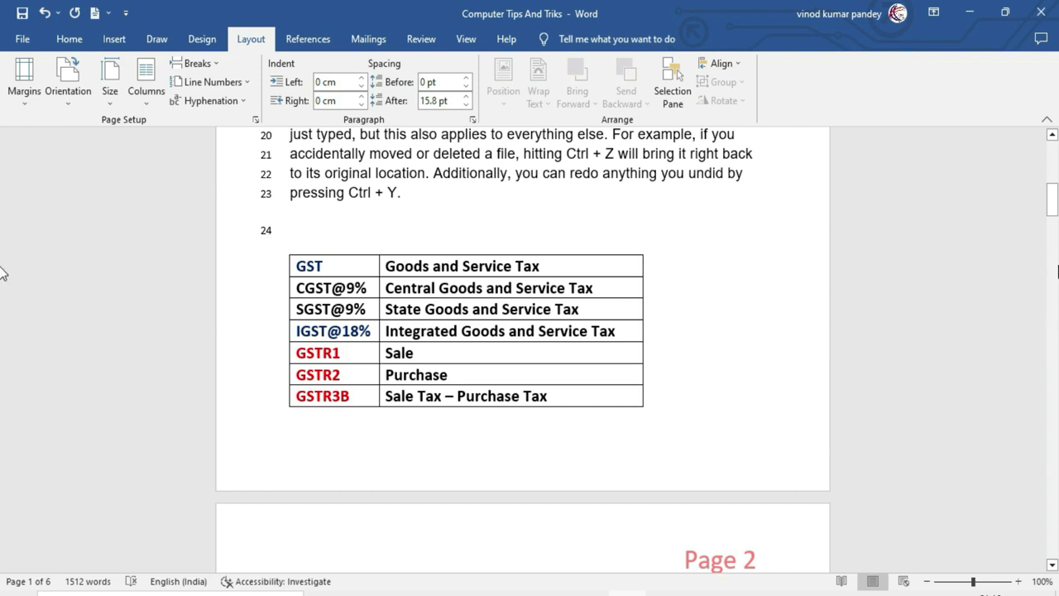
left_click_drag(1052, 212, 1052, 232)
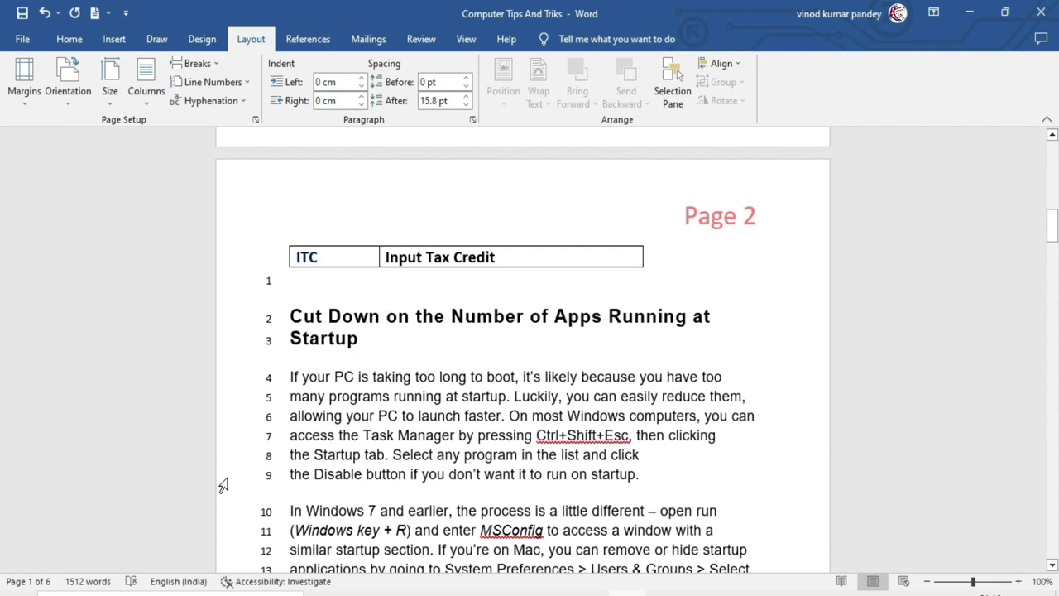
mouse_move(1051, 223)
left_mouse_down()
mouse_move(1047, 187)
mouse_move(1048, 260)
left_mouse_up()
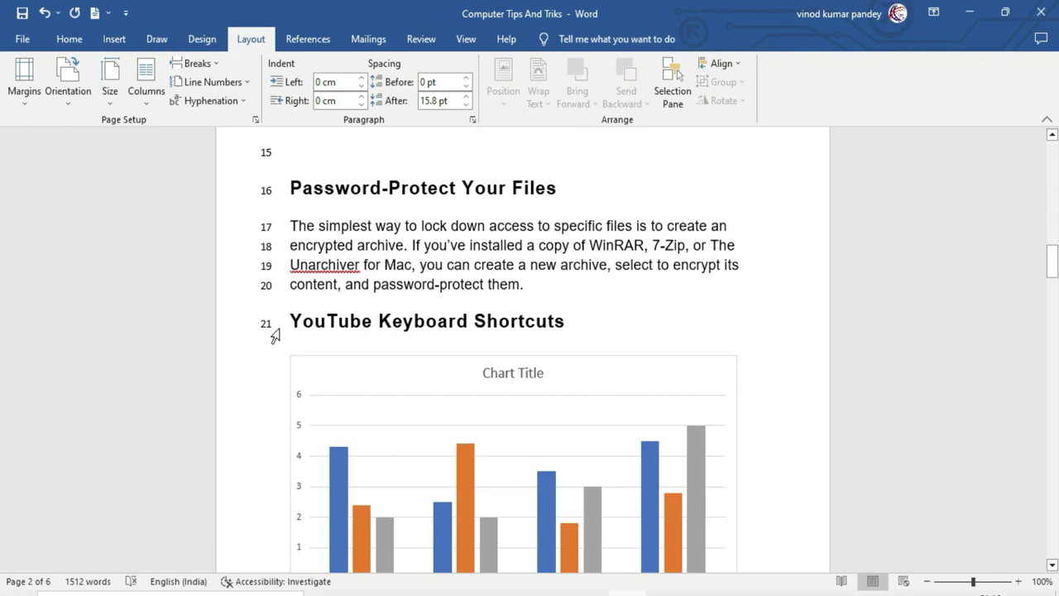
left_click_drag(1053, 273, 1049, 305)
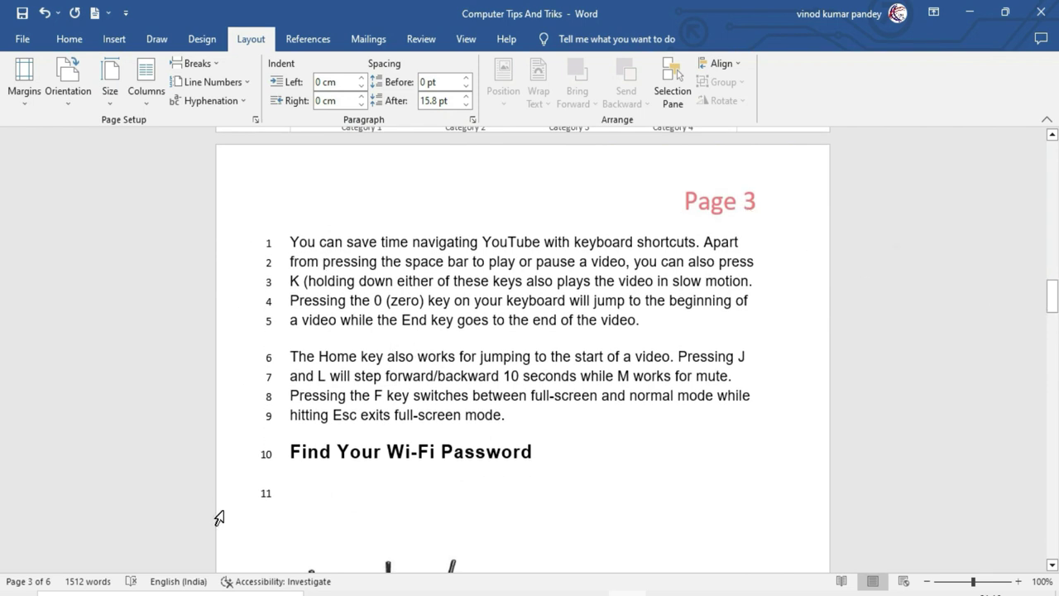
left_click_drag(1052, 285, 1052, 158)
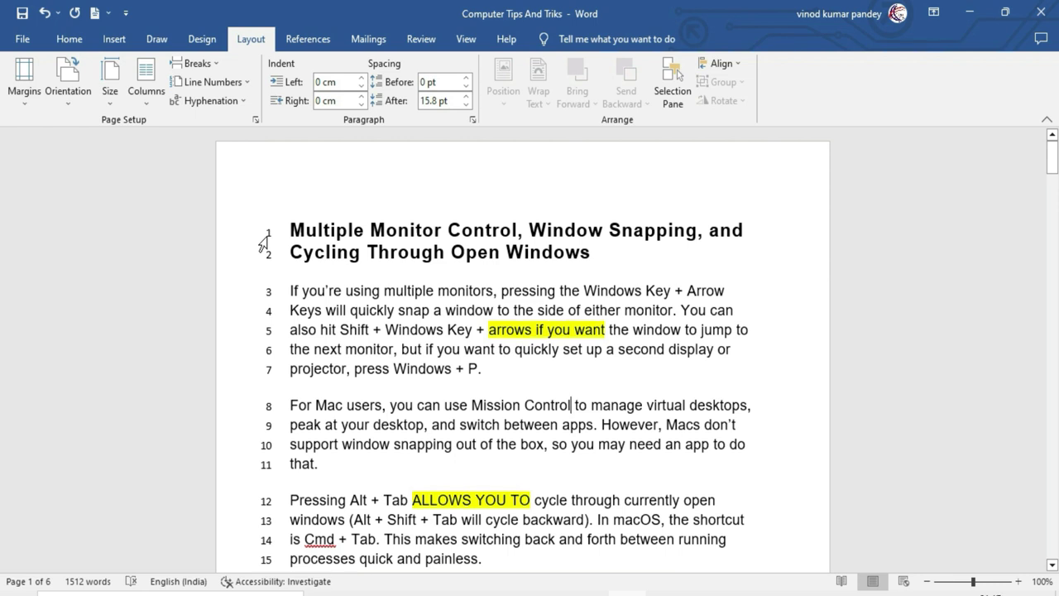
left_click(211, 82)
left_click(476, 196)
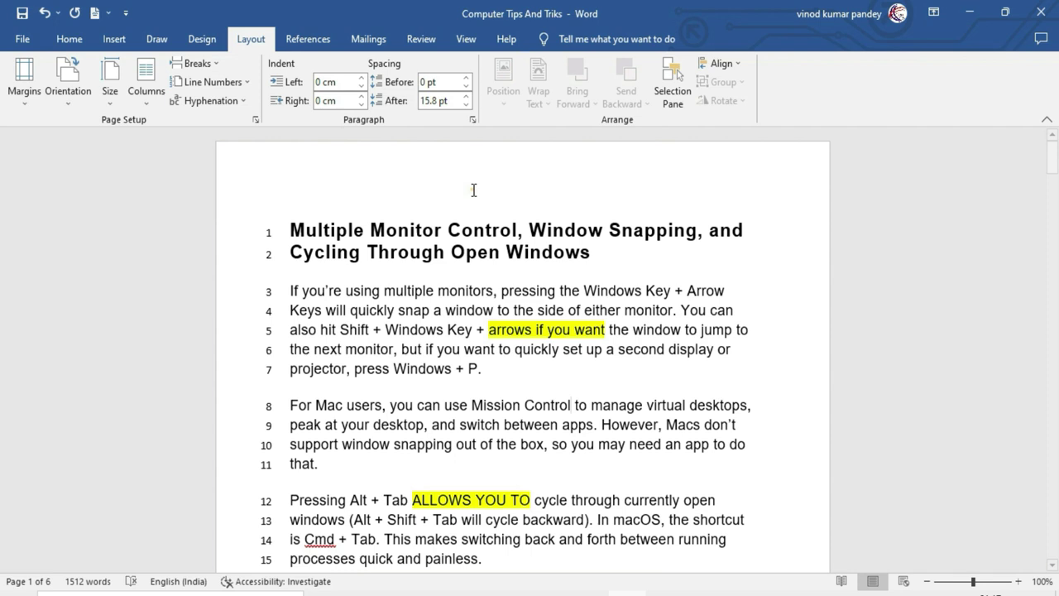
left_click_drag(1052, 166, 1052, 207)
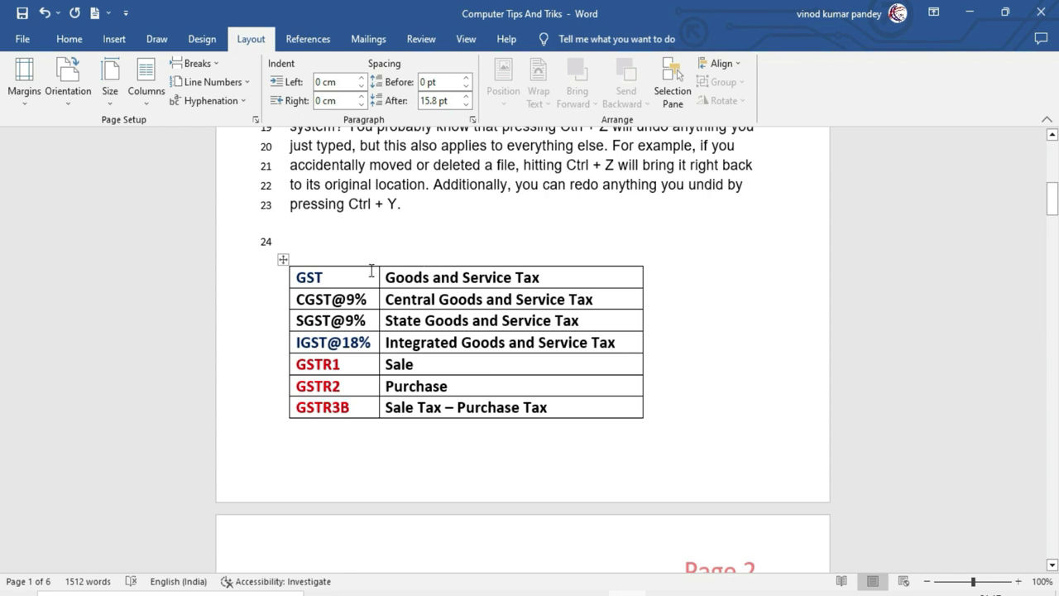
left_click_drag(1051, 200, 1049, 229)
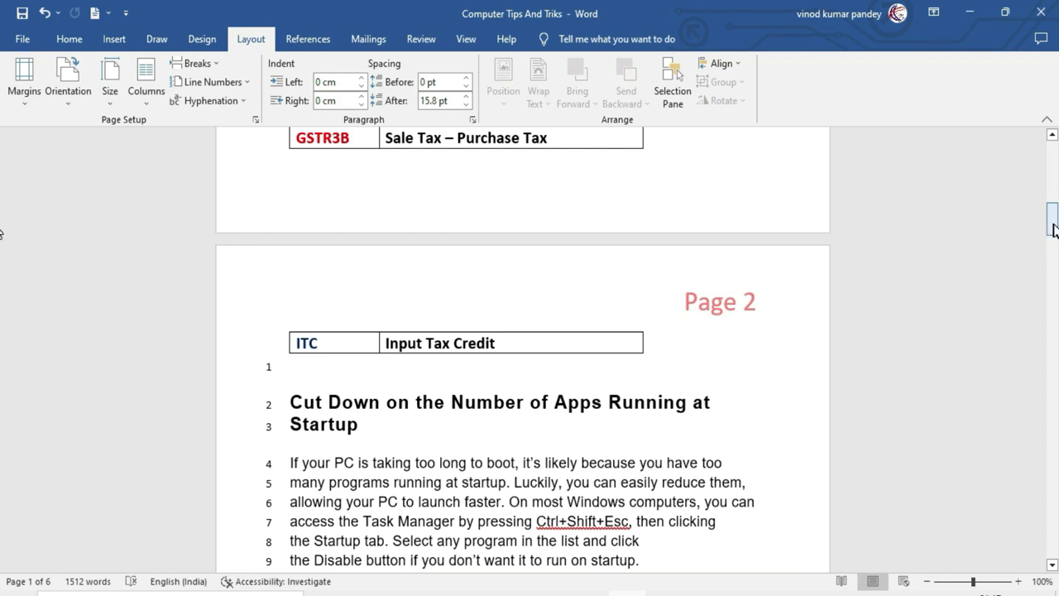
left_click_drag(1049, 229, 1049, 162)
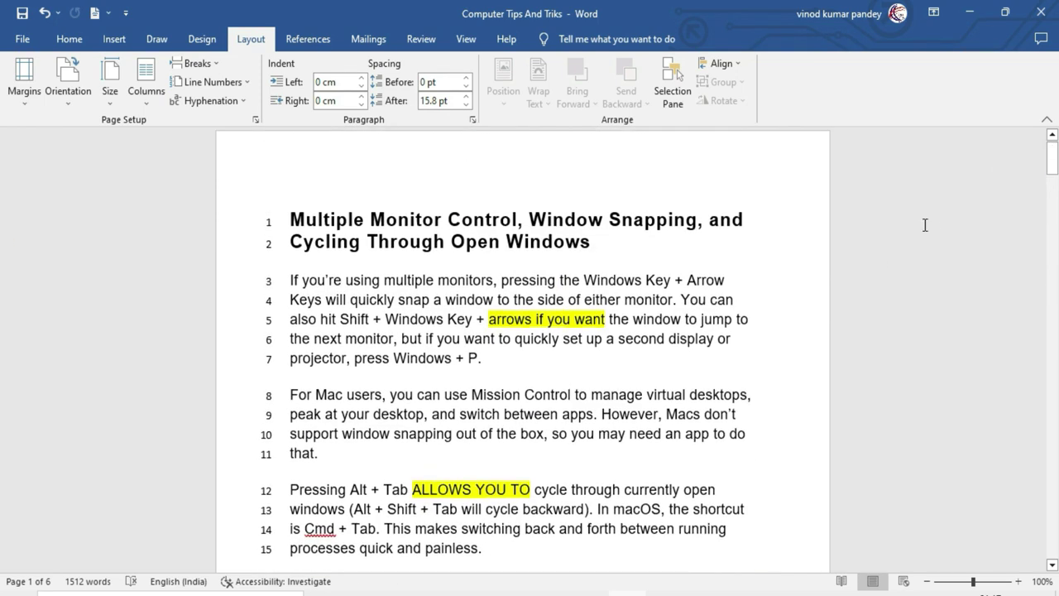
Step: Set line numbering to None, then reopen the Line Numbers and Breaks menus
left_click(245, 87)
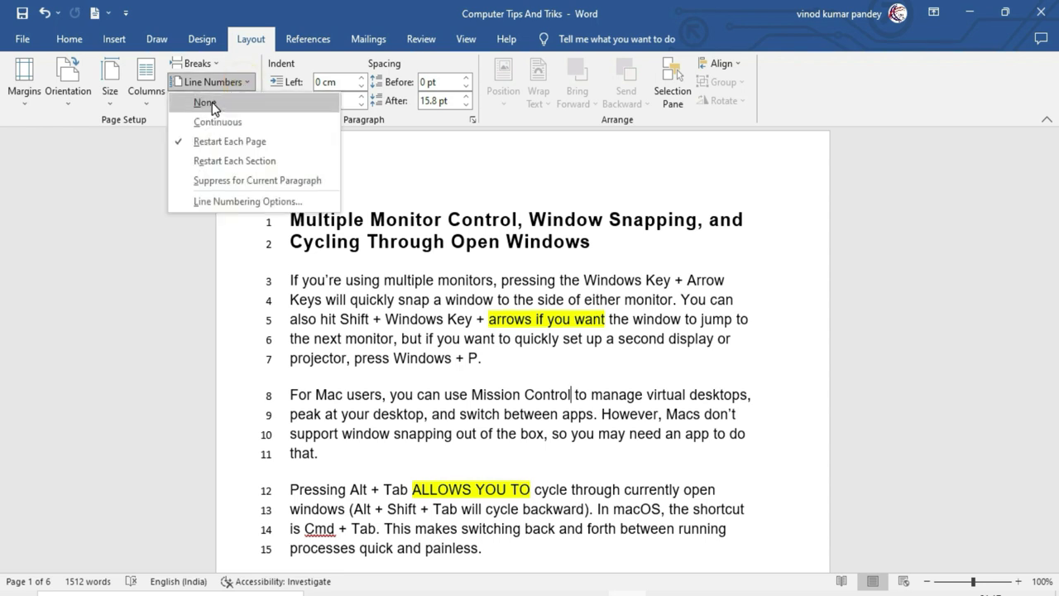
left_click(209, 102)
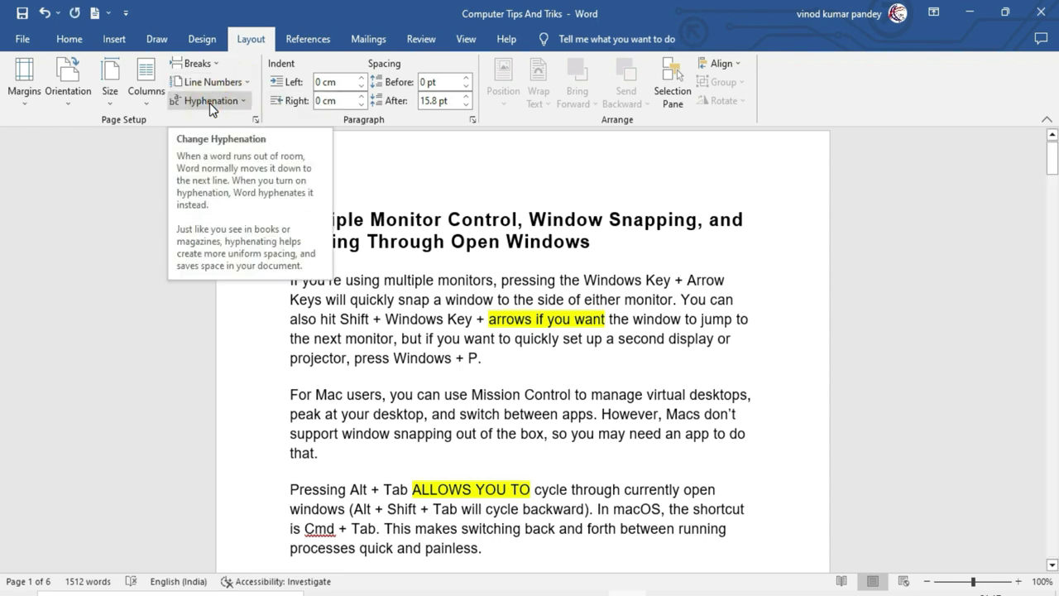
left_click(211, 82)
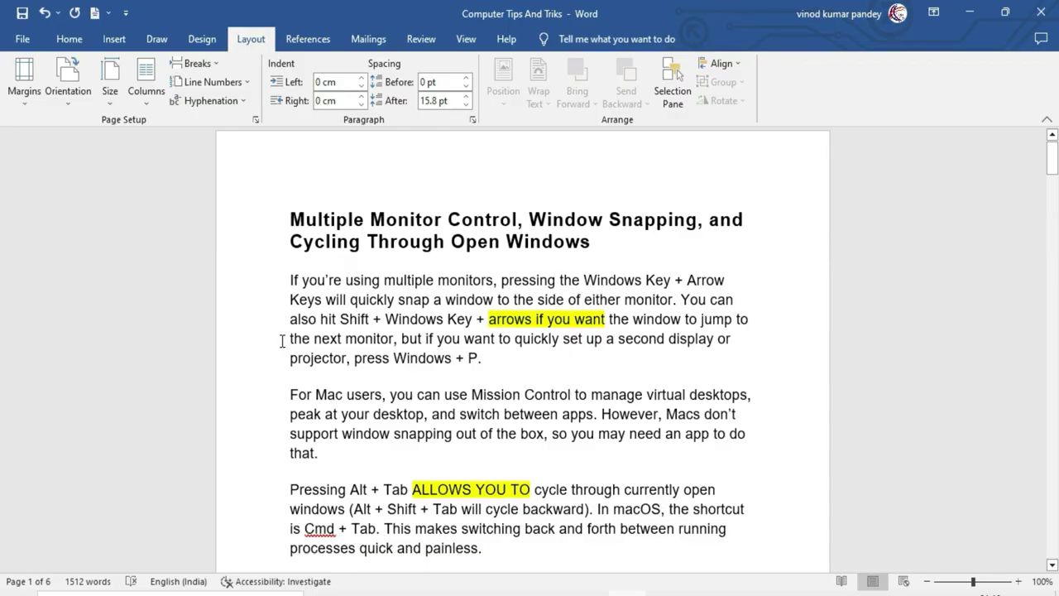
left_click(193, 63)
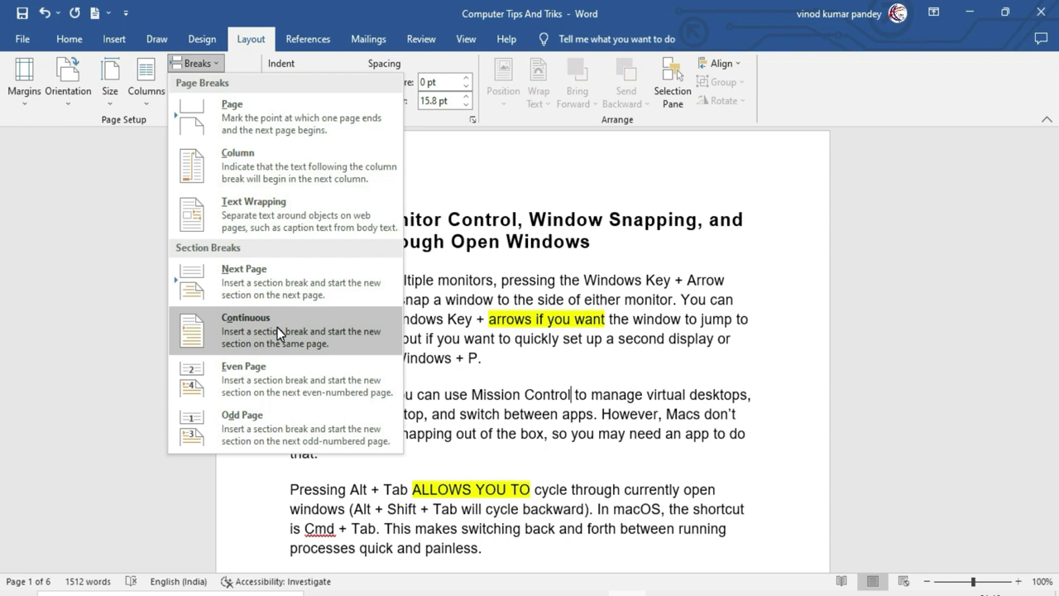
Step: Insert a continuous section break before the 'If you're' paragraph
left_click(371, 329)
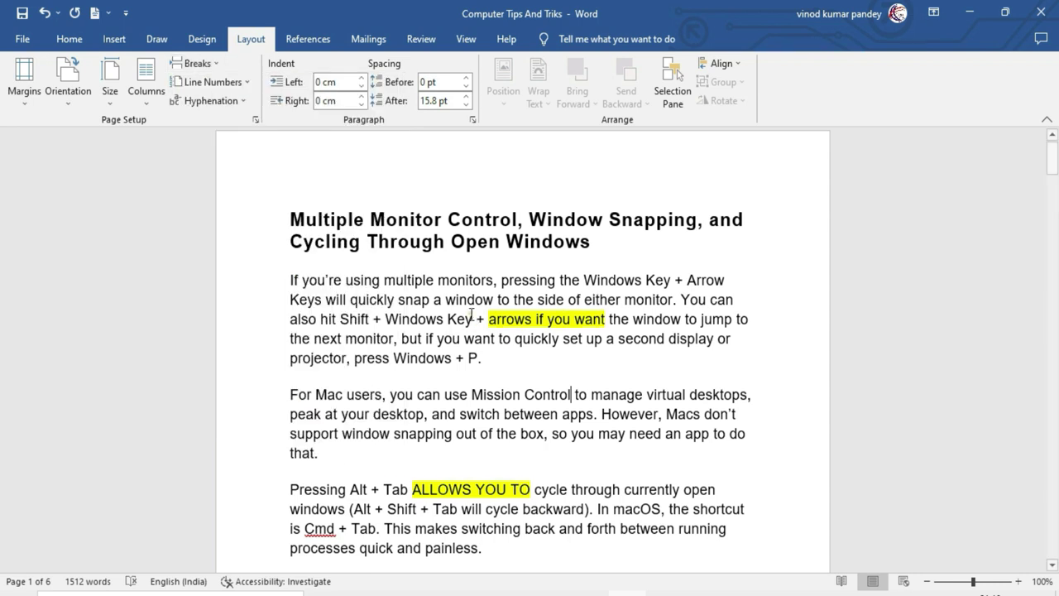
left_click(288, 279)
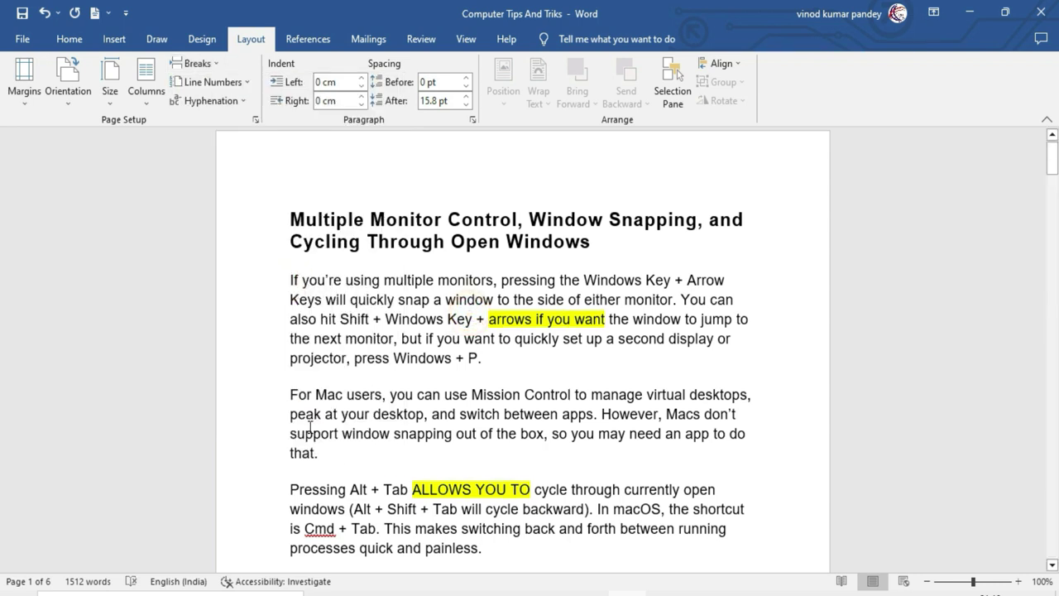
left_click(197, 64)
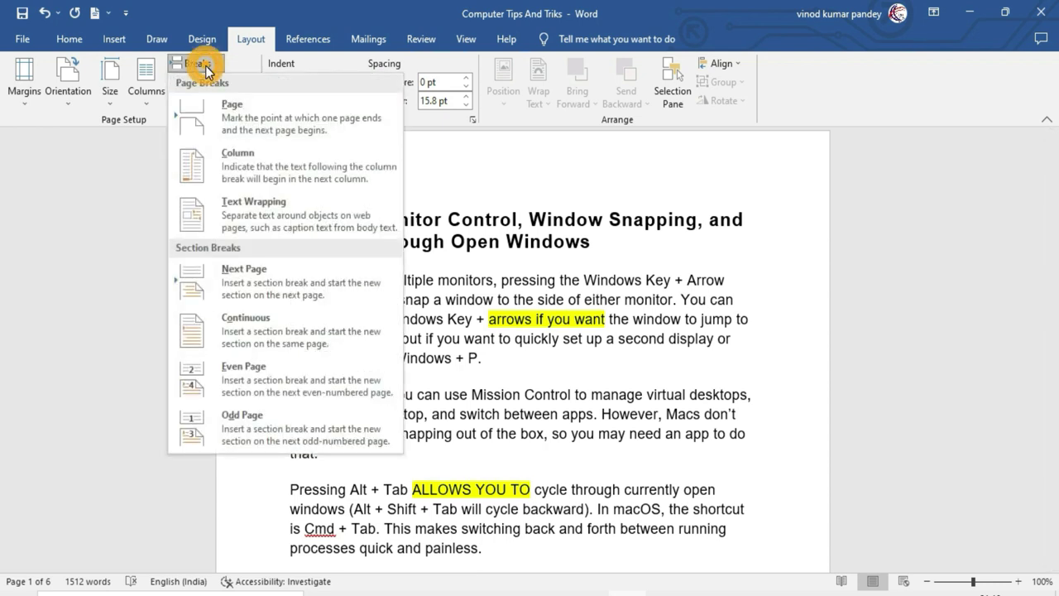
left_click(279, 327)
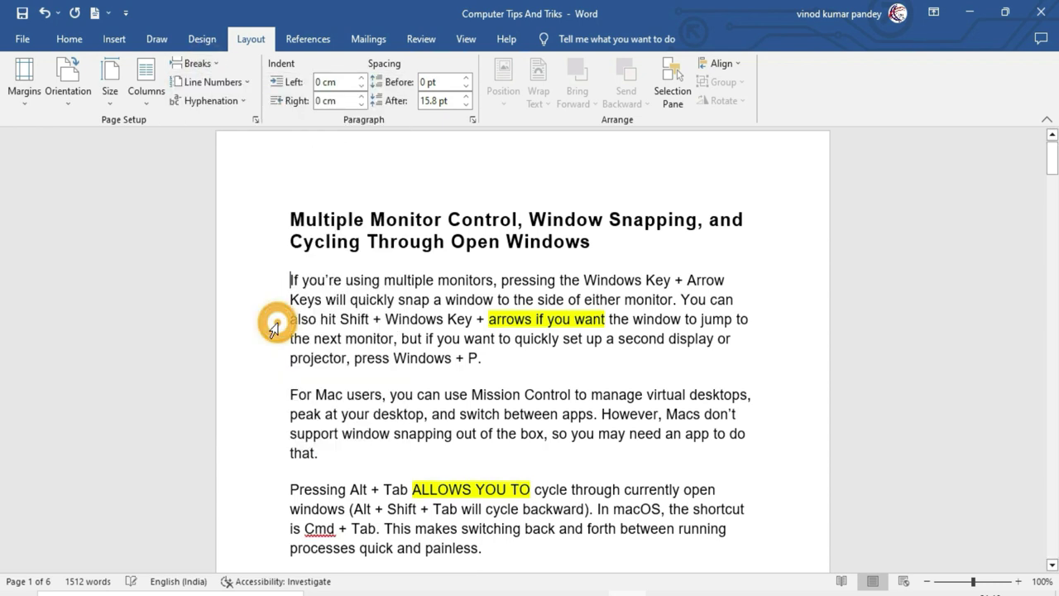
Step: Insert a continuous section break after 'that.' and select the whole document
left_click(321, 465)
left_click(321, 454)
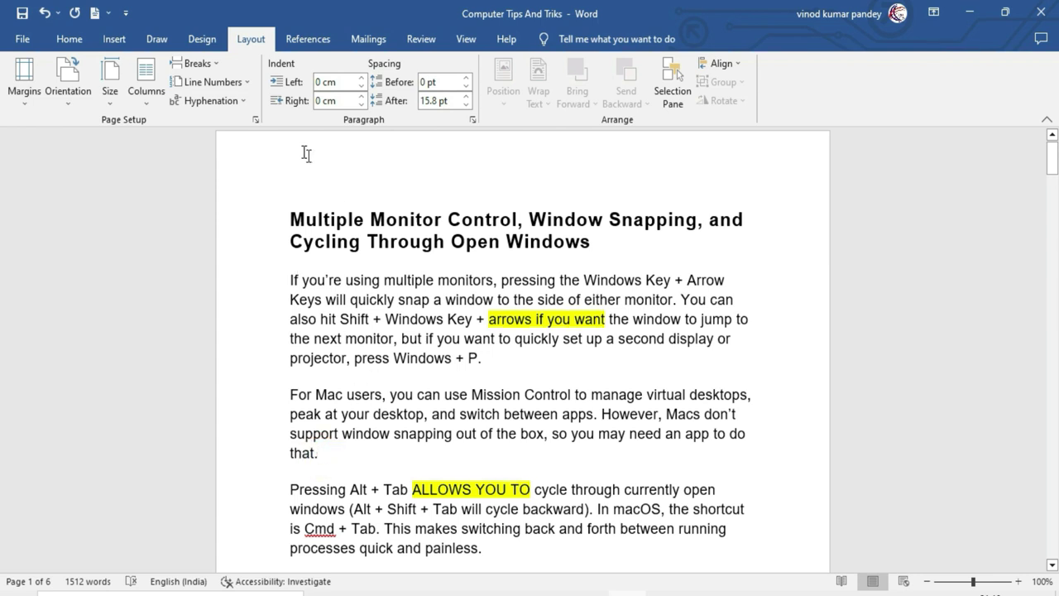
left_click(197, 64)
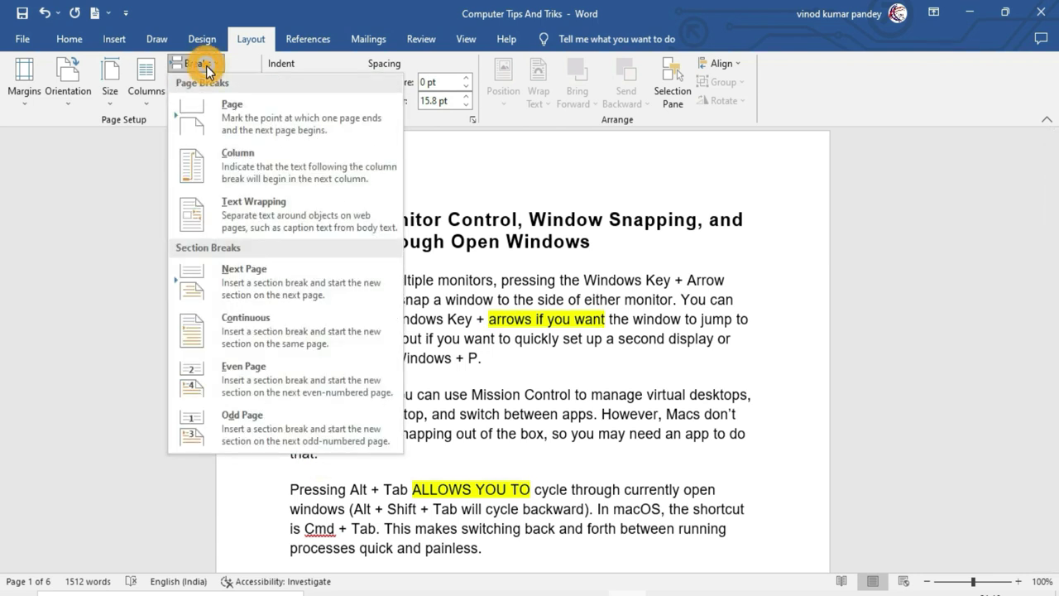
left_click(239, 322)
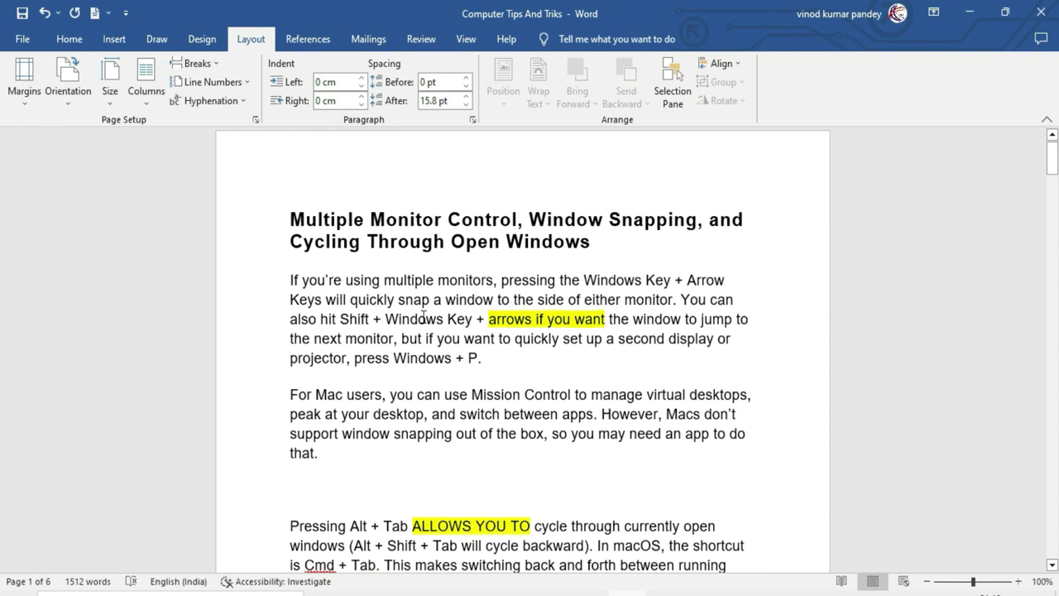
key("ctrl+a")
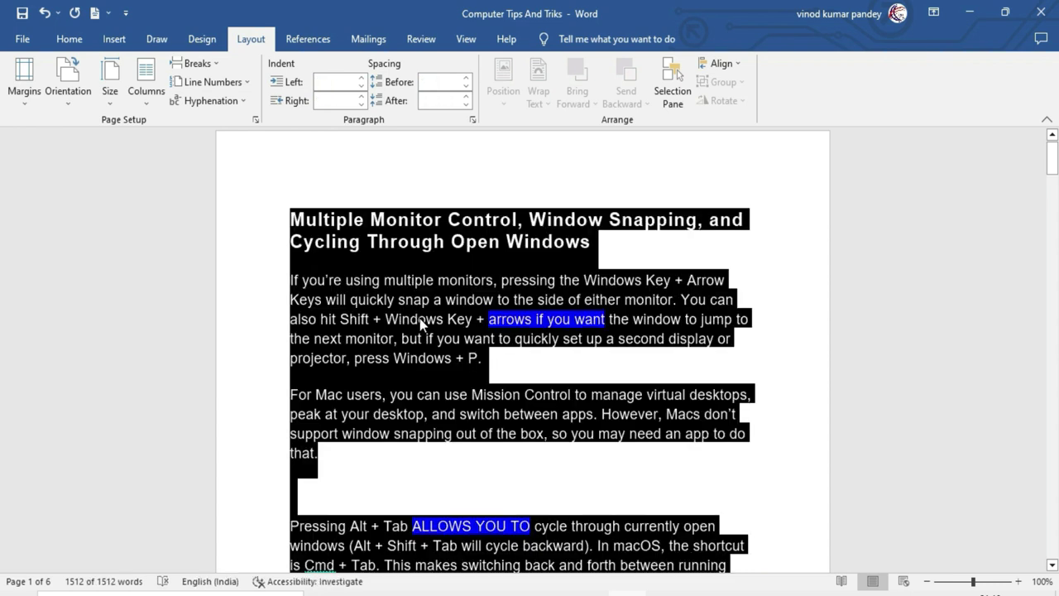
Step: Apply Restart Each Section line numbering to the whole document and scroll to verify it
left_click(249, 86)
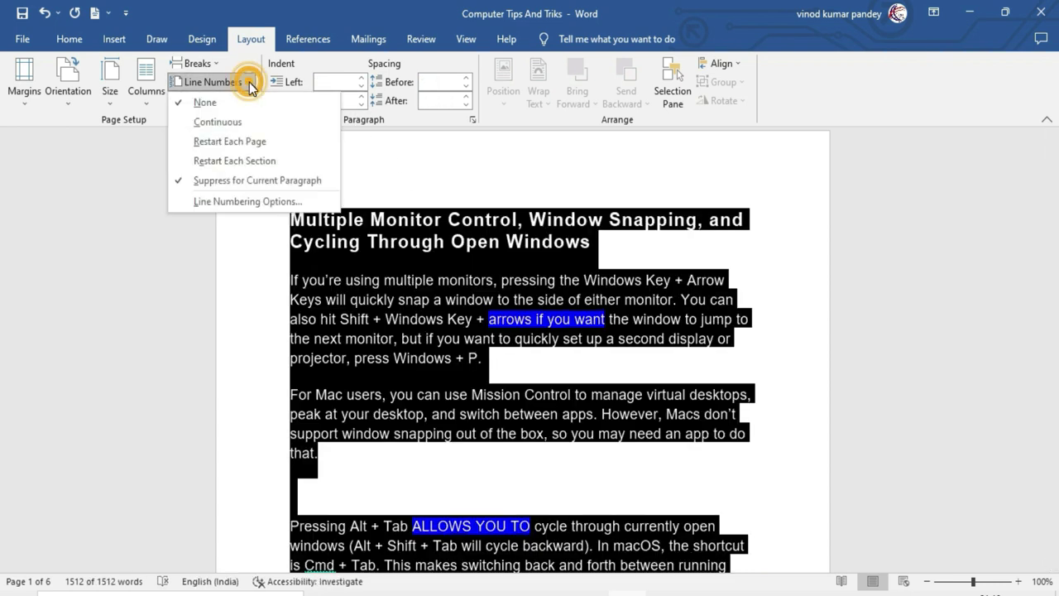
left_click(267, 161)
left_click(357, 460)
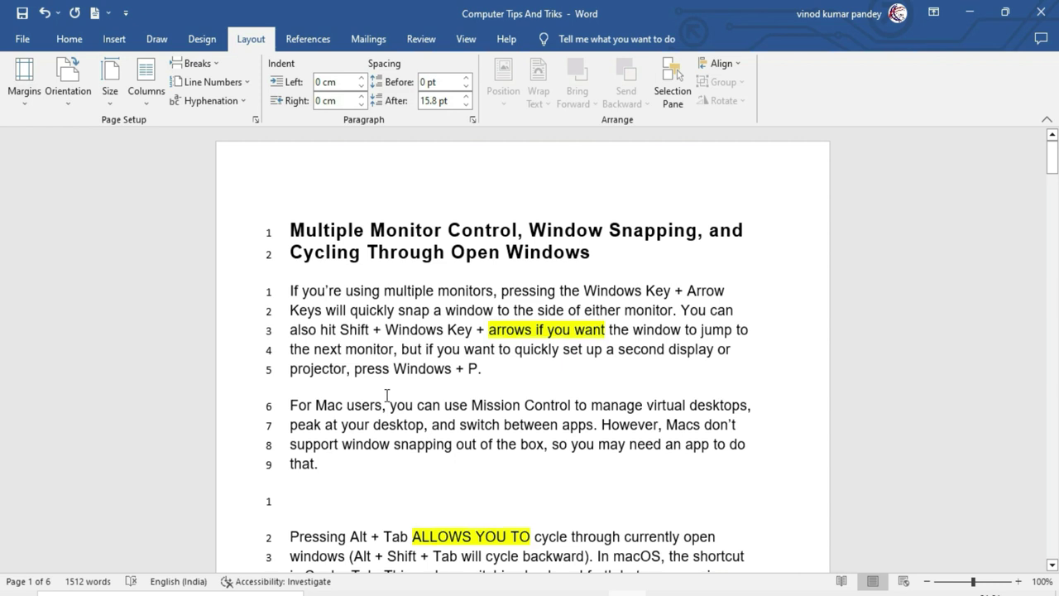
scroll(381, 443, "down", 3)
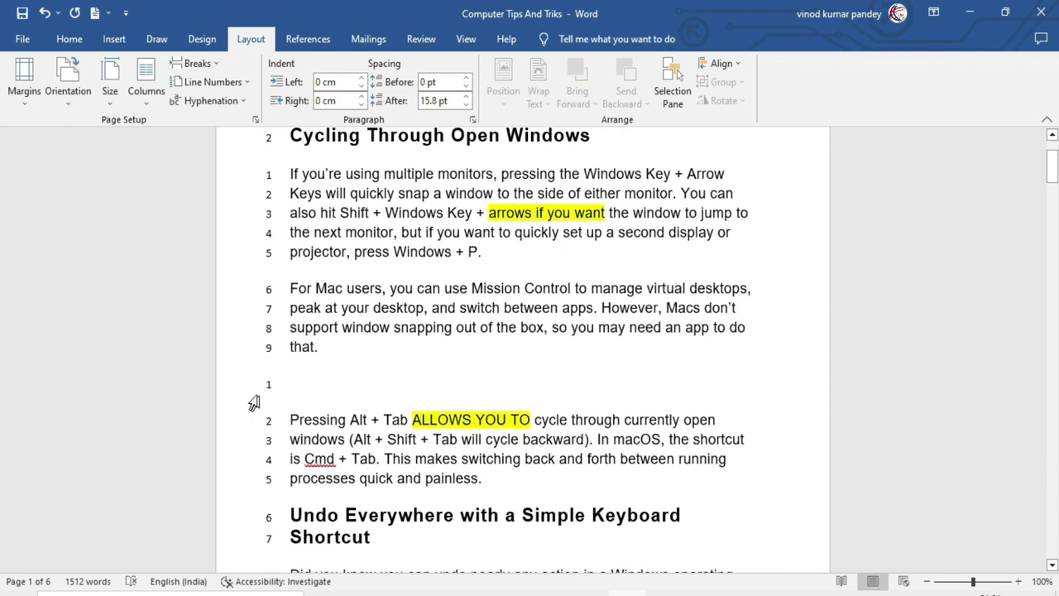
scroll(293, 406, "down", 2)
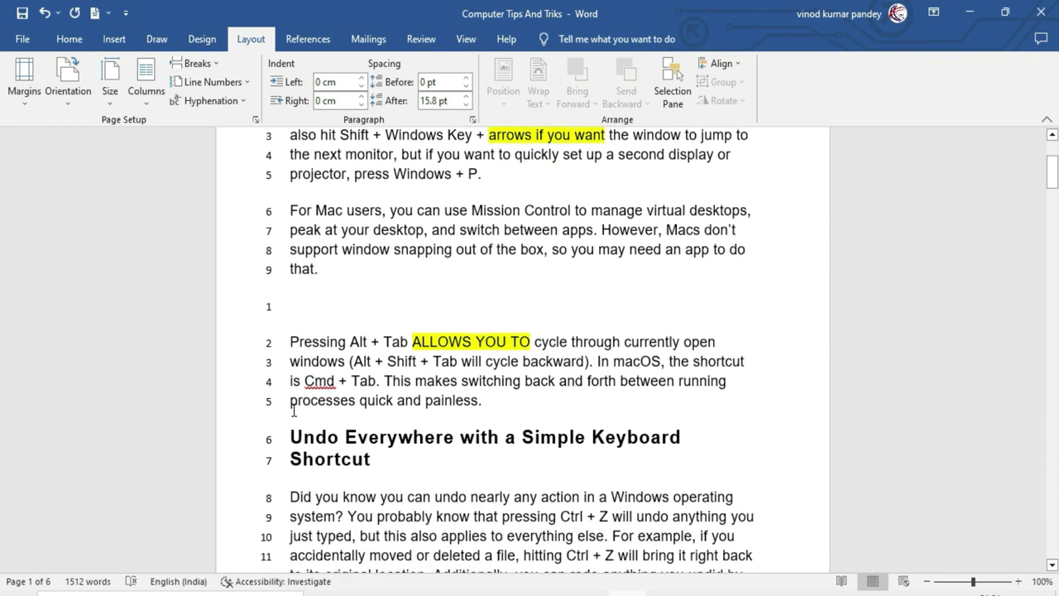
scroll(294, 412, "up", 3)
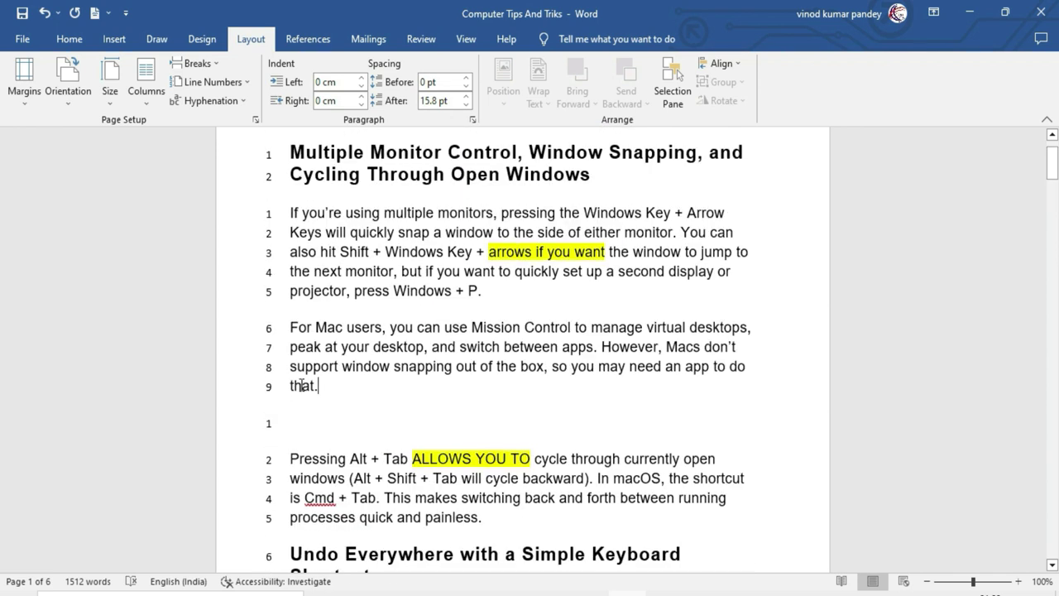
scroll(302, 385, "up", 1)
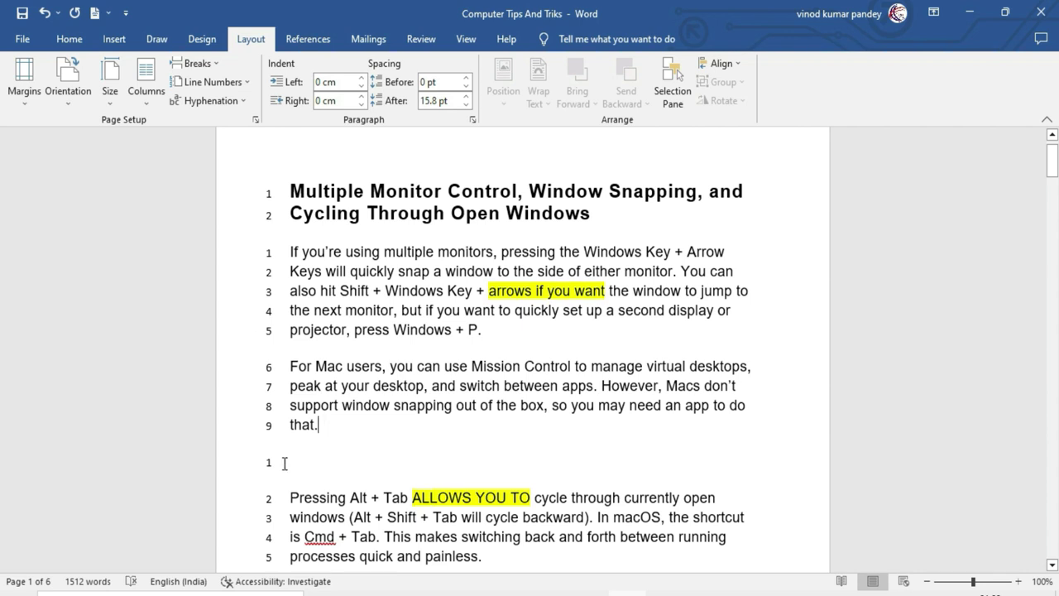
scroll(284, 464, "down", 2)
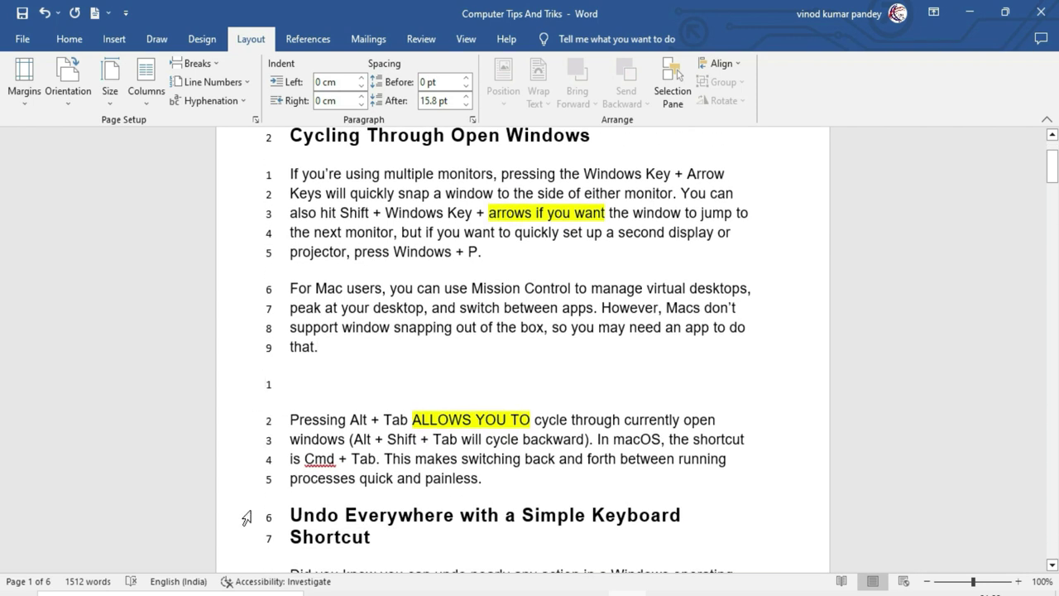
scroll(247, 518, "up", 2)
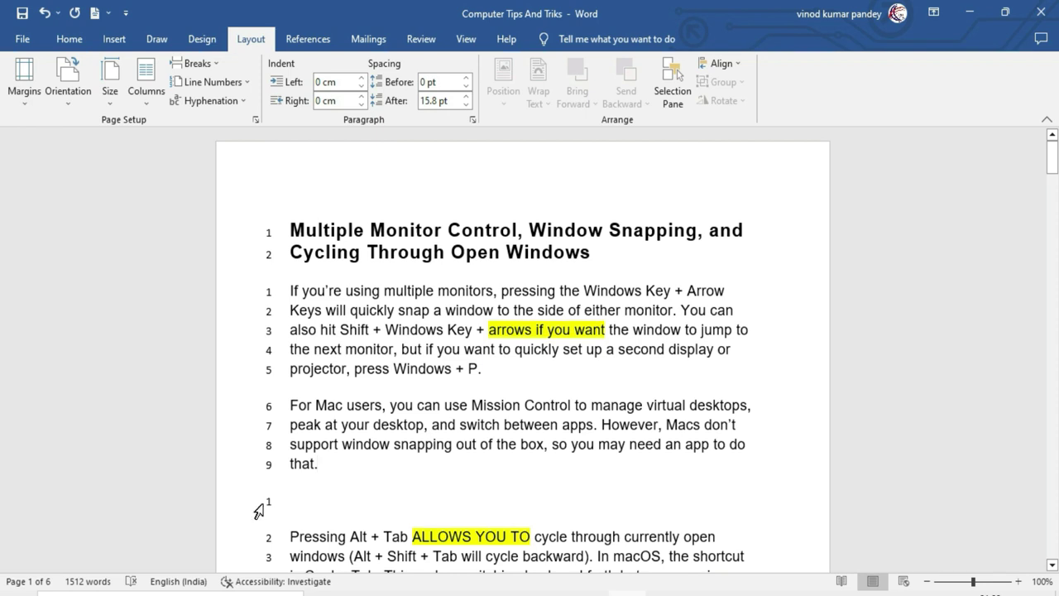
Step: Suppress line numbers for the 'Did you know you can undo' paragraph
left_click(246, 86)
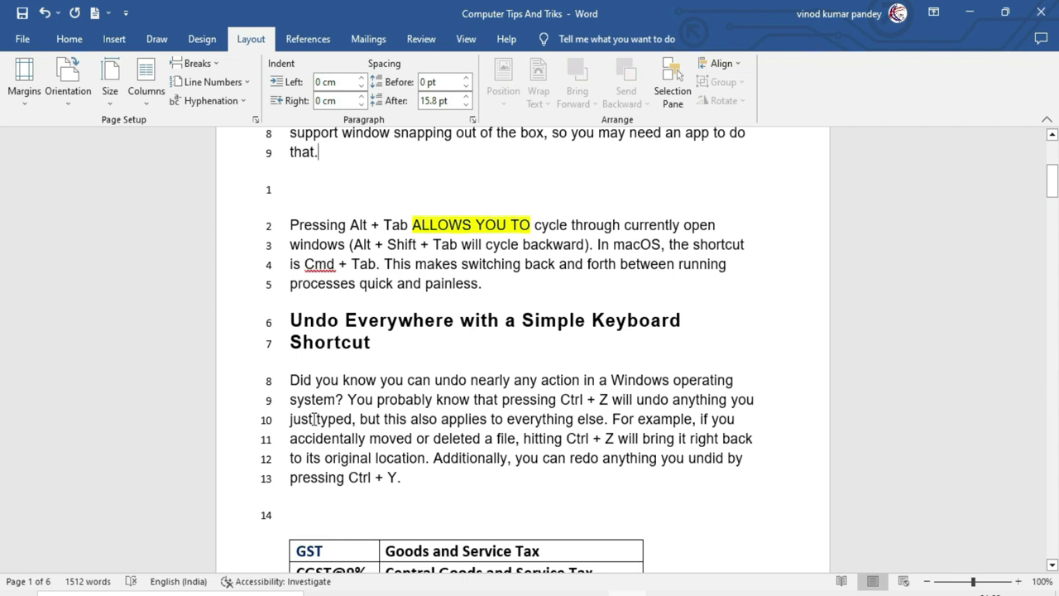
left_click(289, 380)
left_click(213, 82)
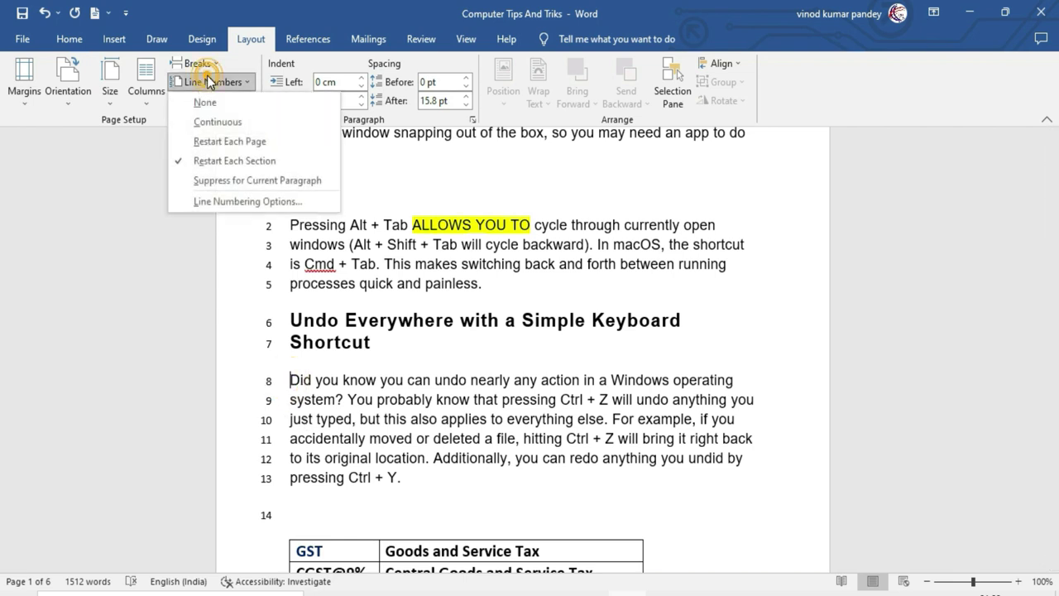
left_click(214, 181)
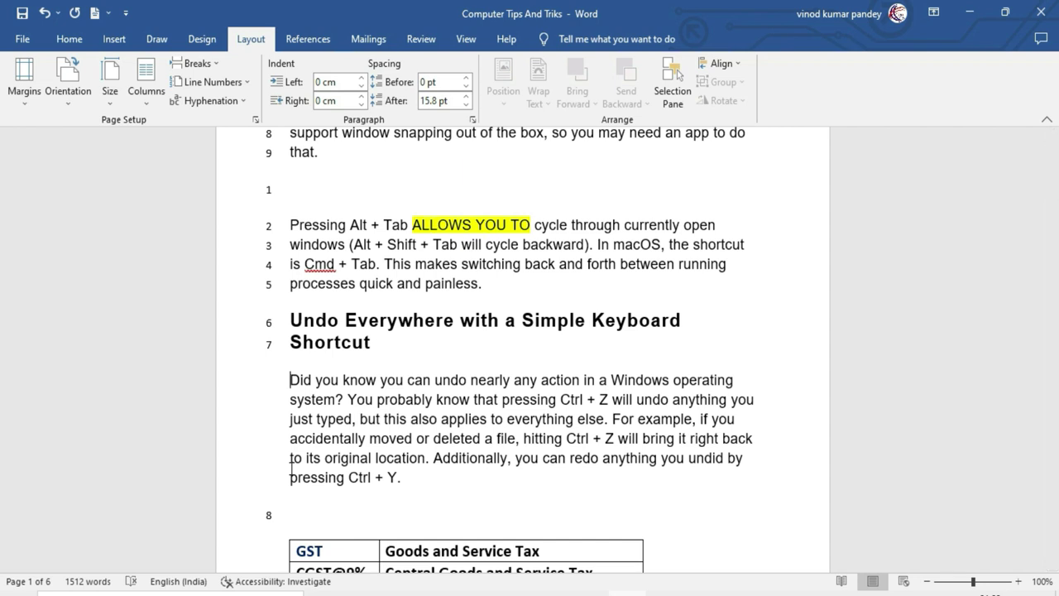
Step: Suppress line numbers for the 'In Windows 7 and earlier' paragraph on page 2
scroll(292, 467, "down", 1)
scroll(294, 465, "down", 4)
scroll(298, 464, "down", 4)
scroll(302, 460, "down", 3)
scroll(302, 460, "down", 3)
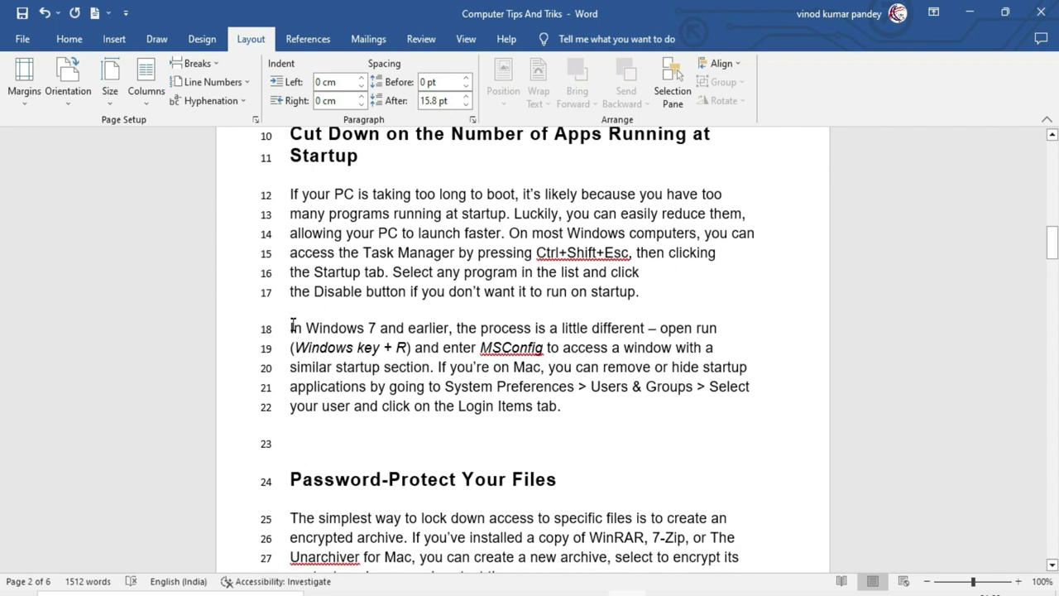
left_click(222, 84)
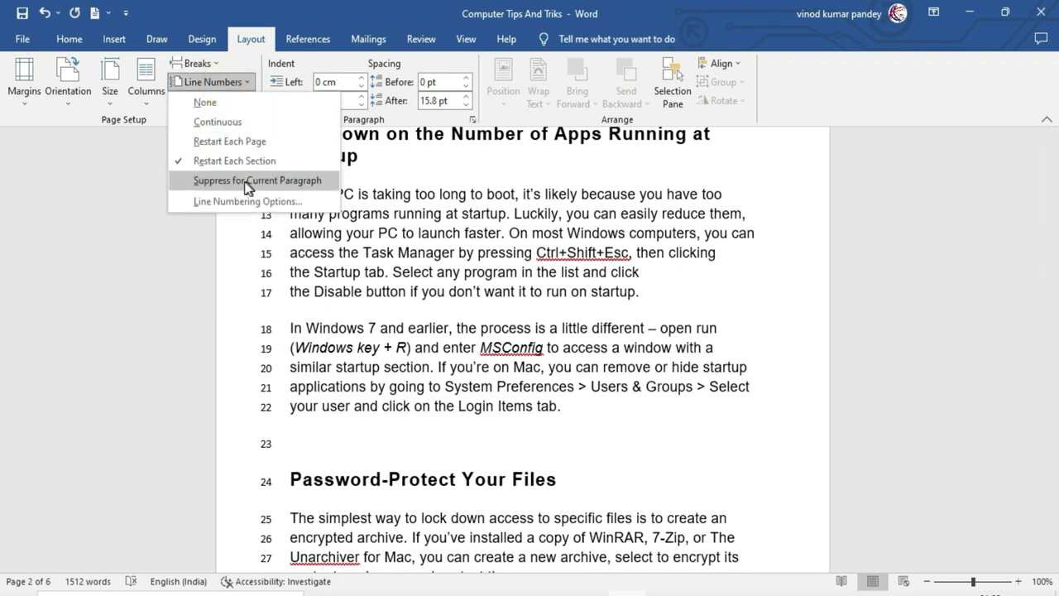
left_click(289, 181)
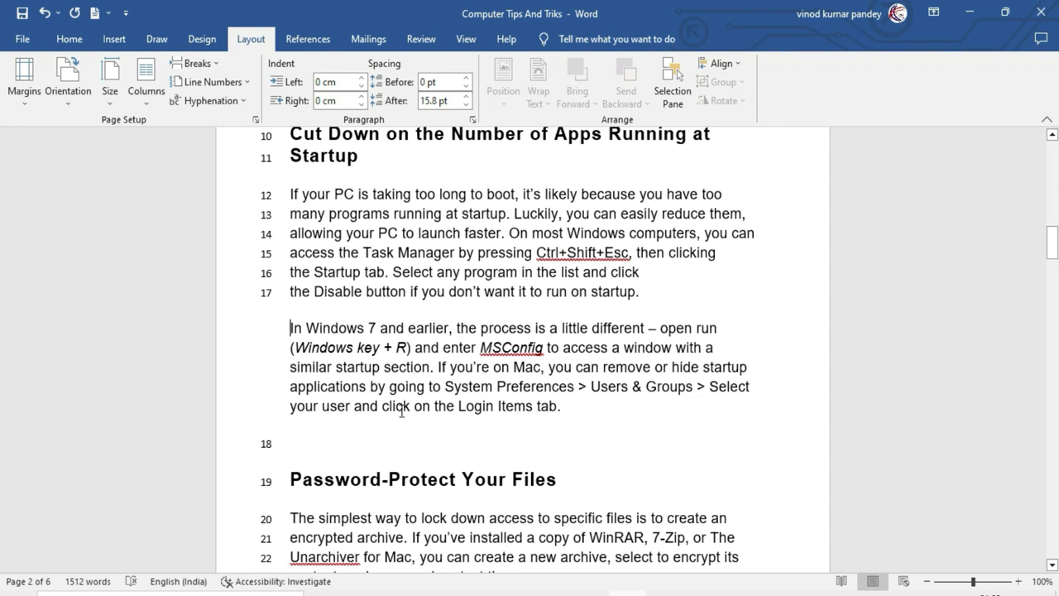
Step: Open Line Numbering Options in Page Setup, then the Line Numbers dialog, positioned in view
left_click(247, 82)
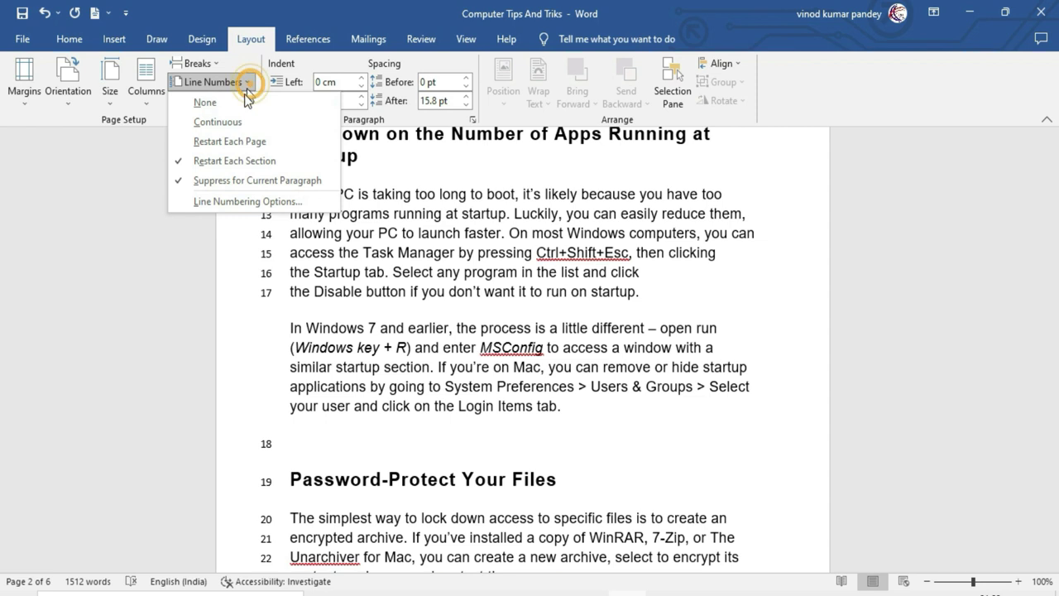
left_click(271, 203)
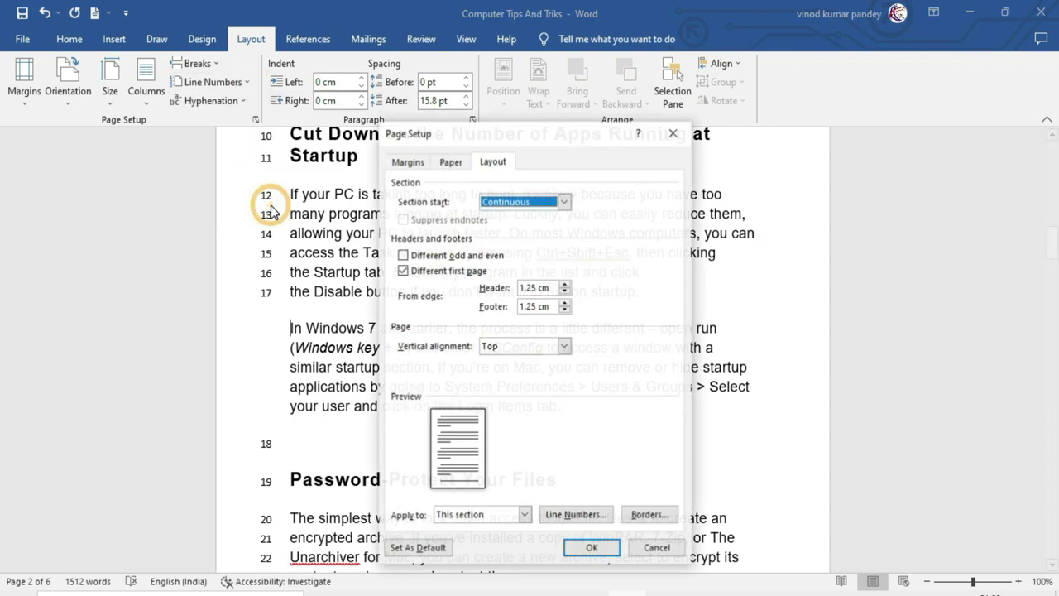
mouse_move(541, 141)
left_mouse_down()
mouse_move(588, 130)
mouse_move(584, 109)
mouse_move(535, 113)
left_mouse_up()
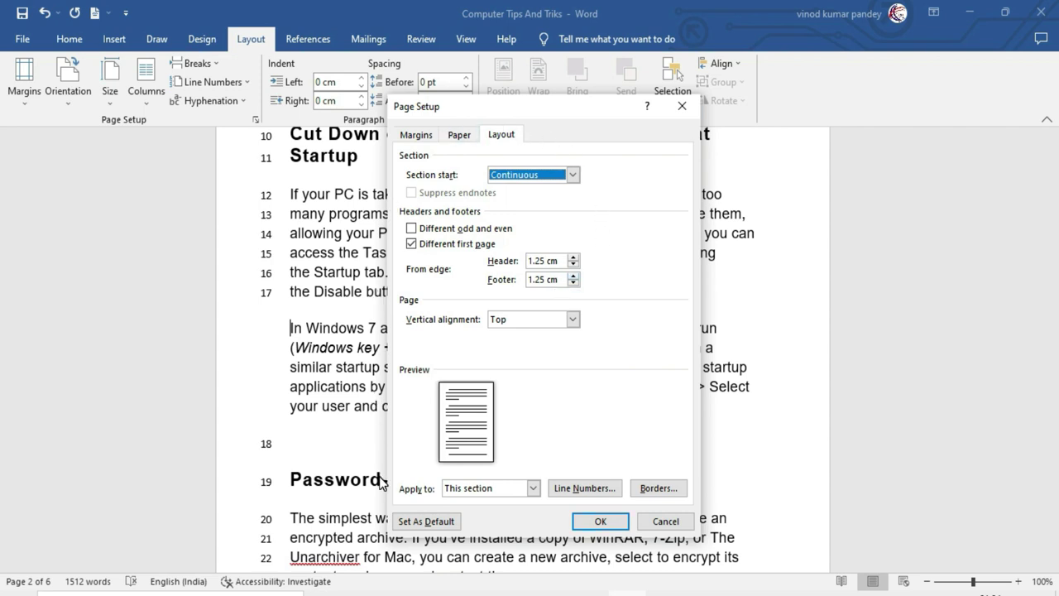
left_click(599, 492)
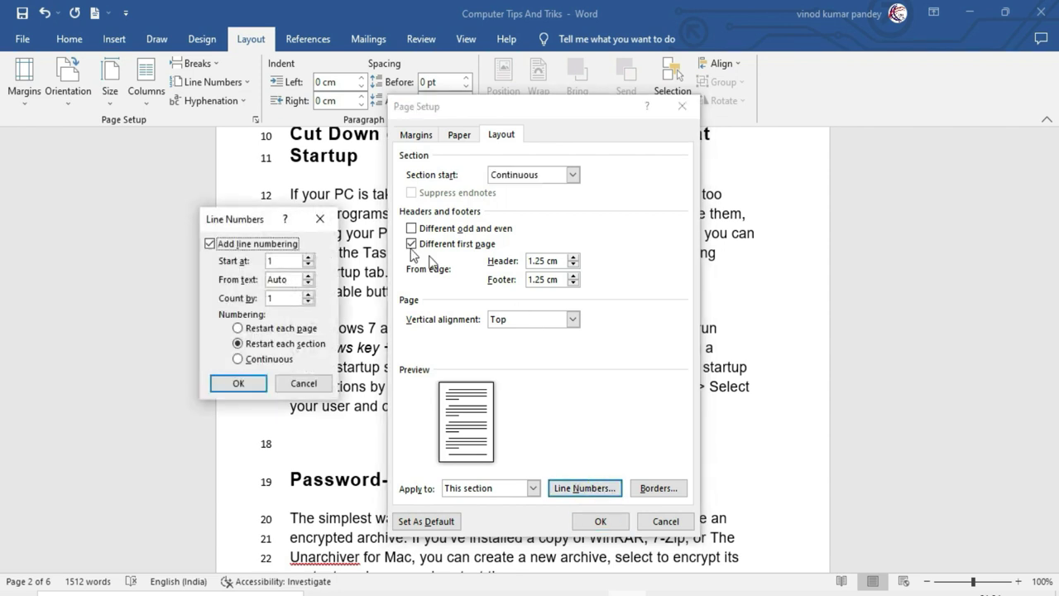
left_click_drag(245, 217, 784, 257)
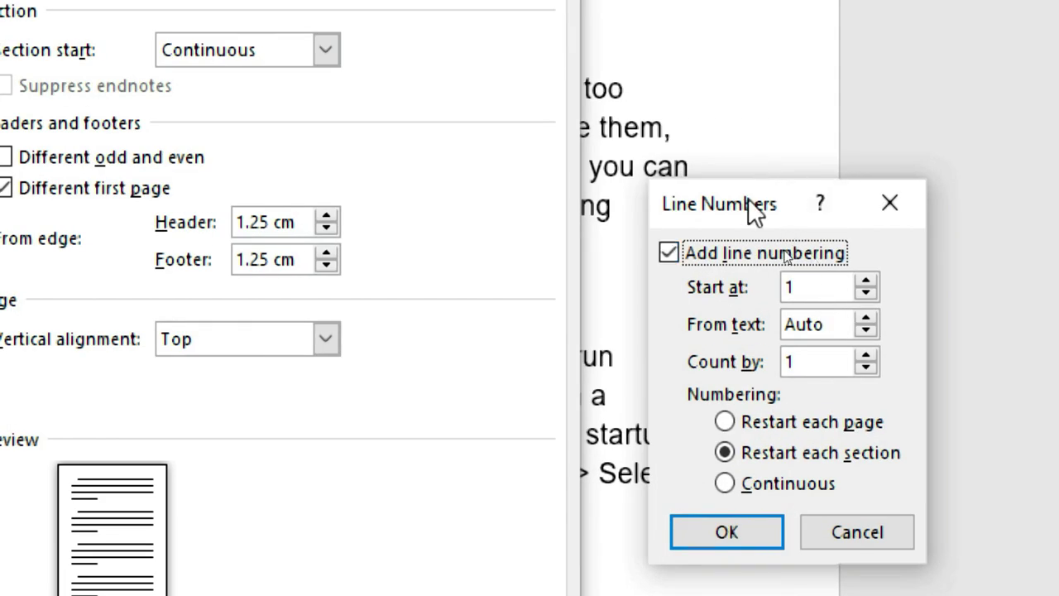
left_click_drag(747, 201, 440, 184)
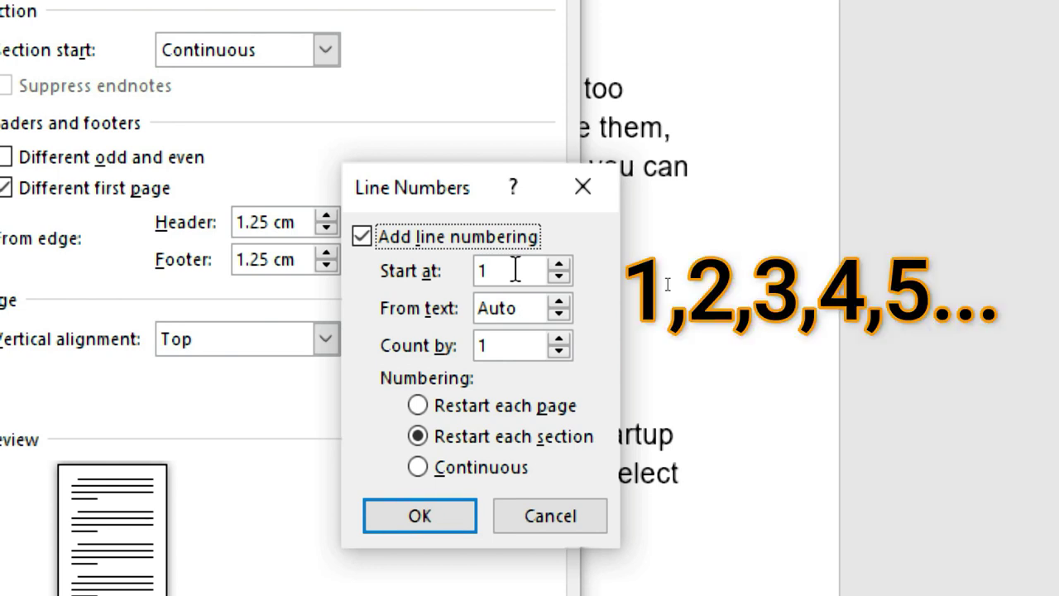
Step: Enter Start at 4, From text 0.2 cm and Count by 2 in the Line Numbers dialog
double_click(488, 270)
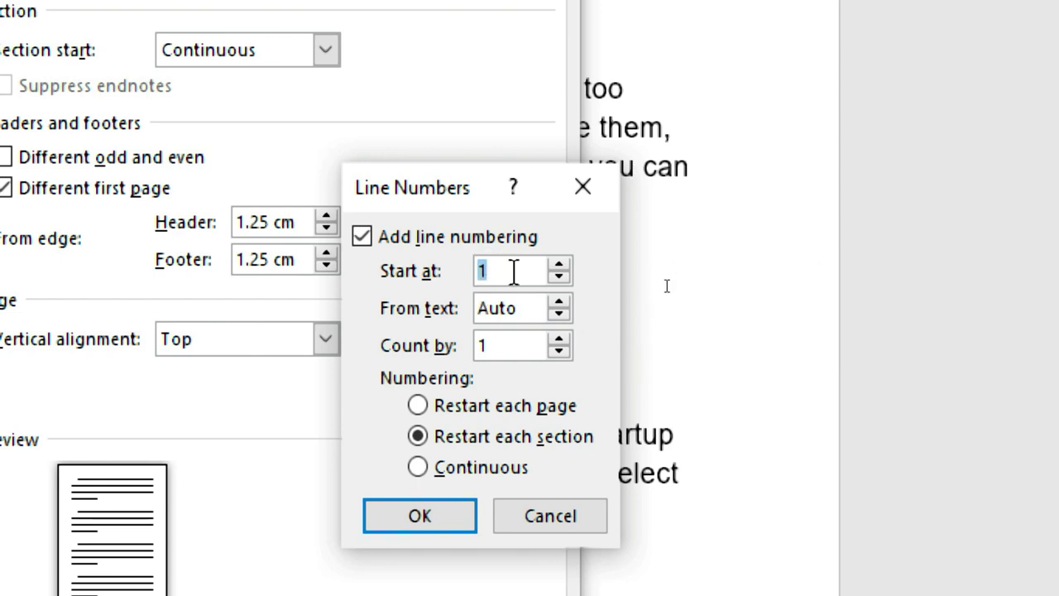
type("4")
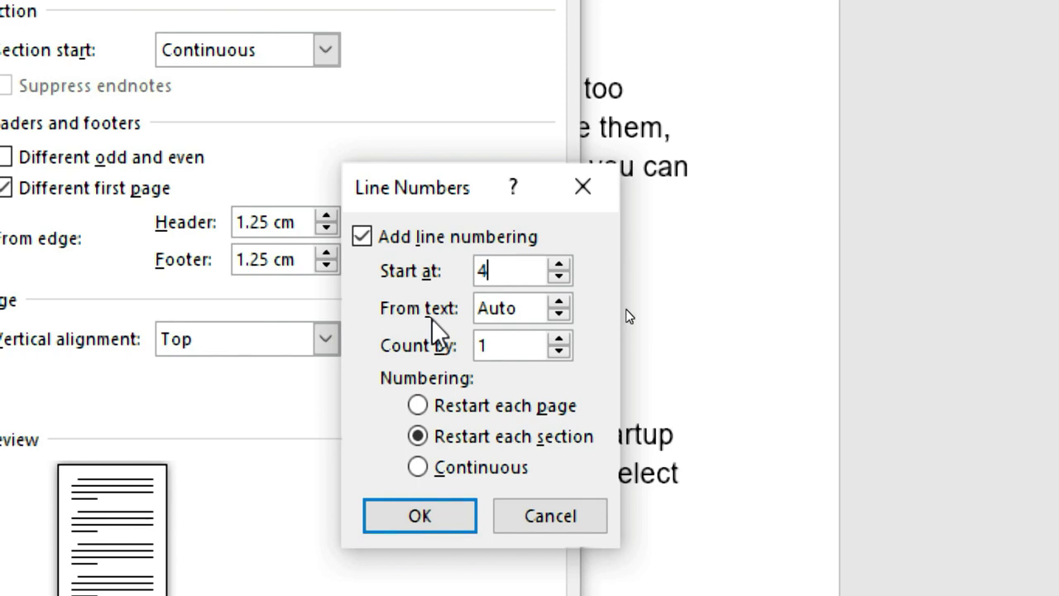
left_click(561, 302)
left_click(561, 302)
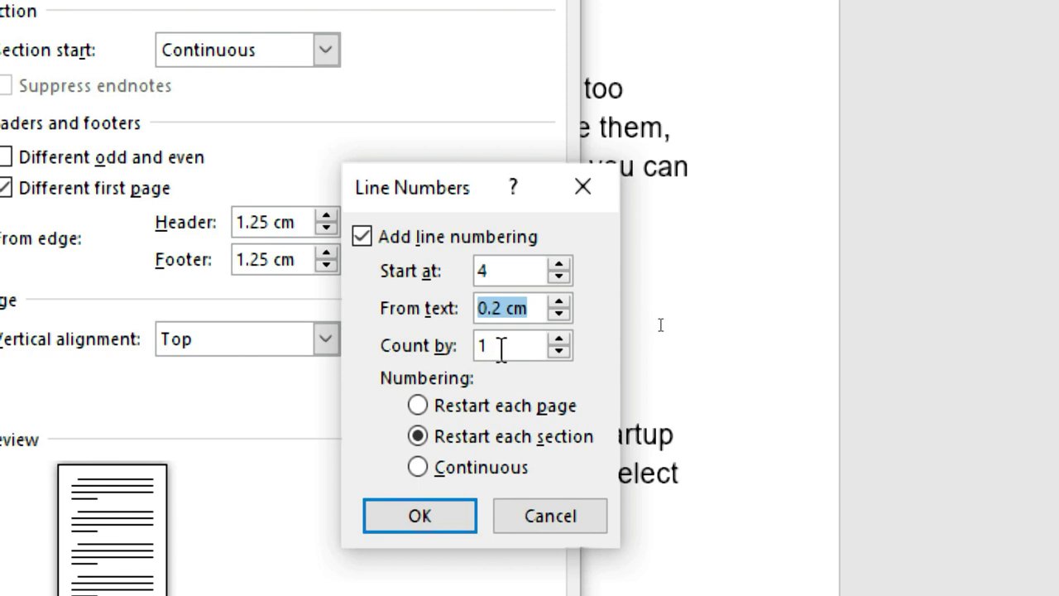
double_click(501, 346)
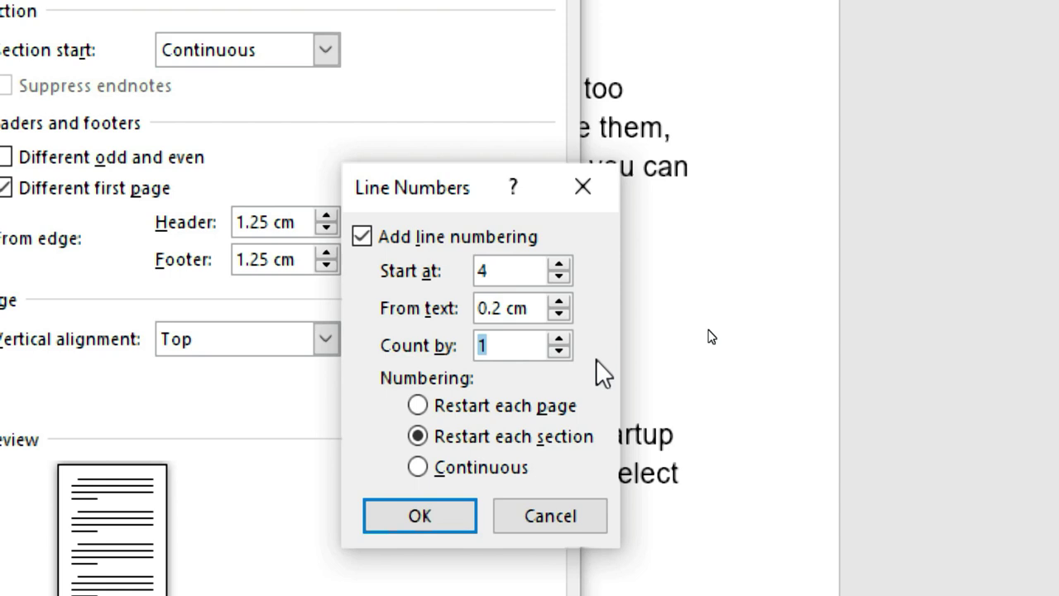
type("2")
type("2")
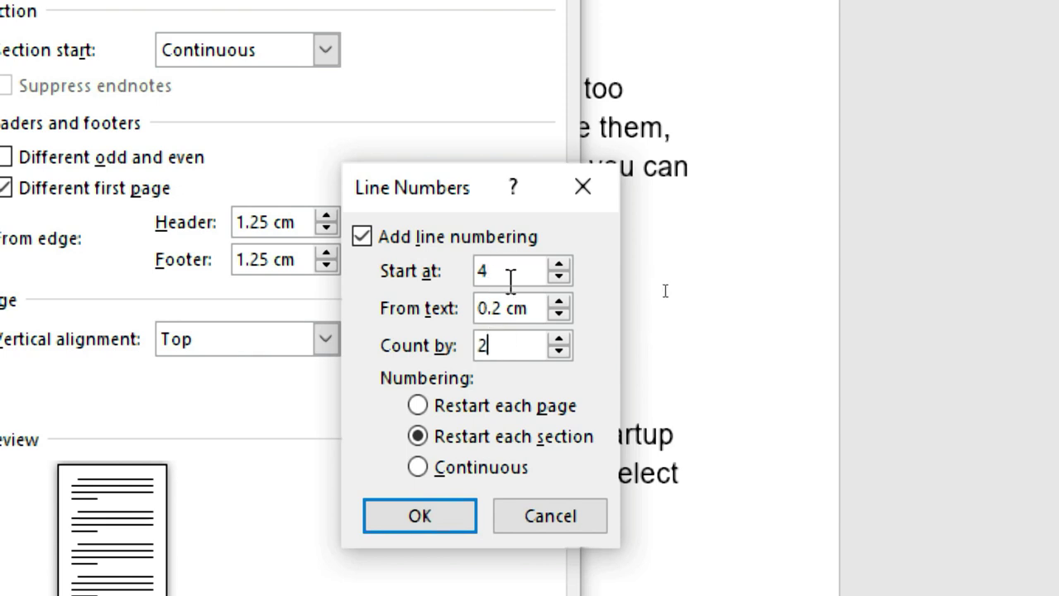
Step: Switch line numbering to Continuous and confirm start 4, 0.2 cm spacing, count by 2
left_click(418, 406)
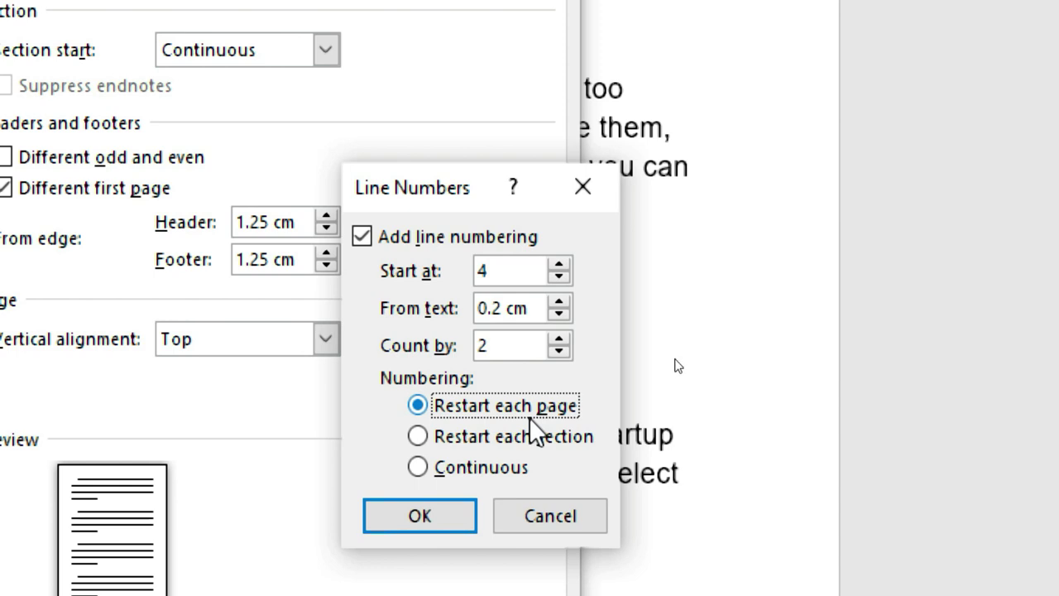
left_click(451, 439)
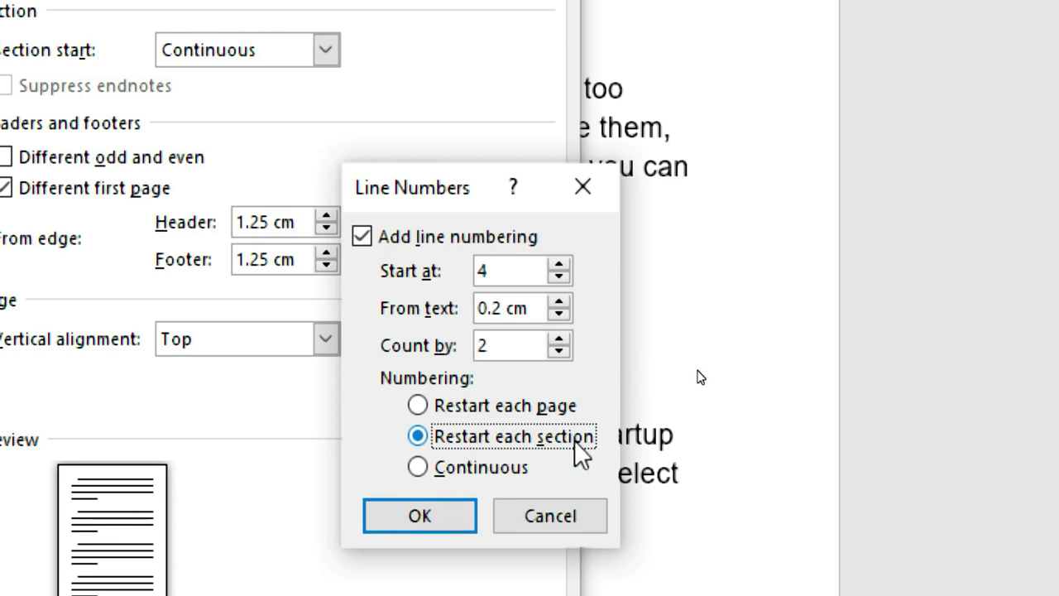
left_click(418, 467)
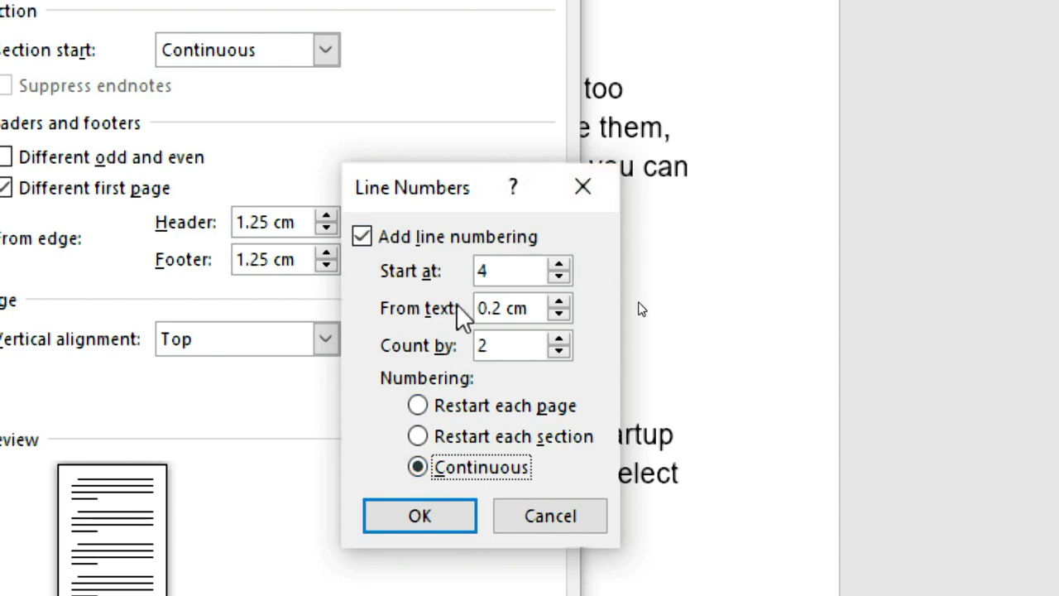
left_click(440, 513)
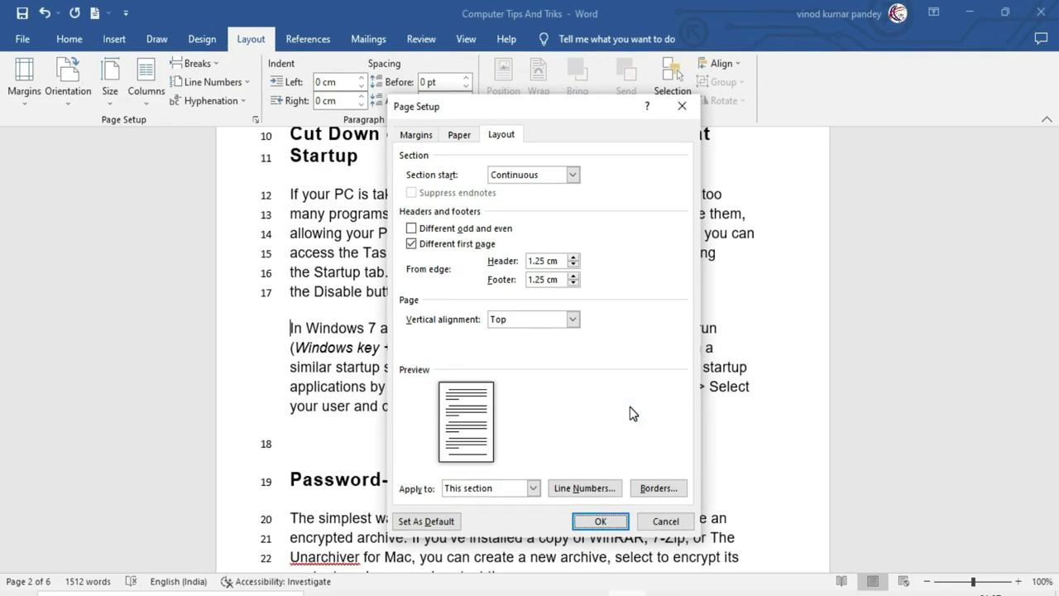
Step: Apply the new line numbering to the document and zoom the page to 140%
left_click(601, 521)
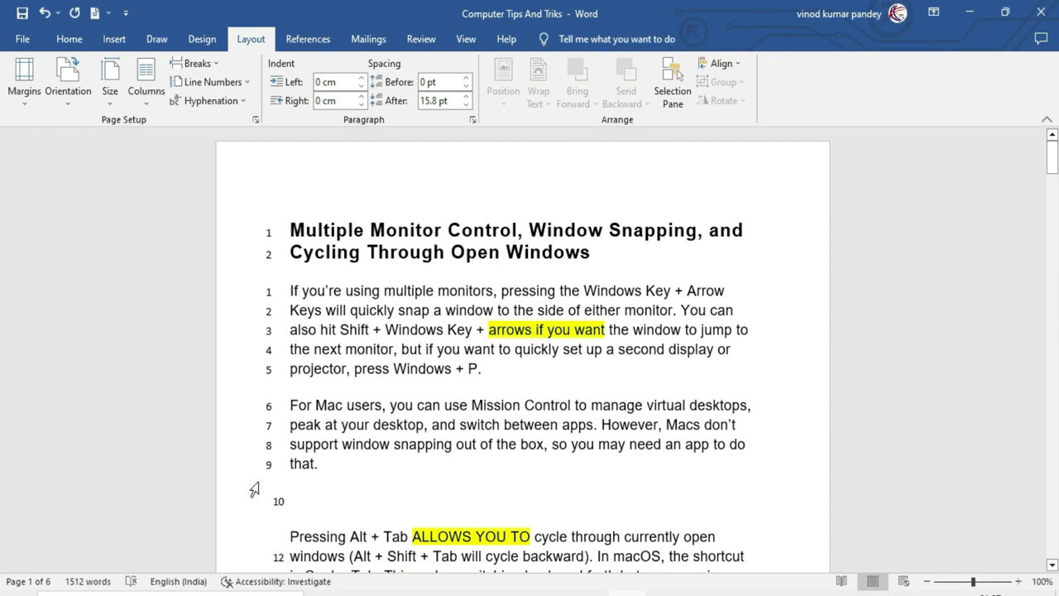
scroll(272, 477, "down", 3)
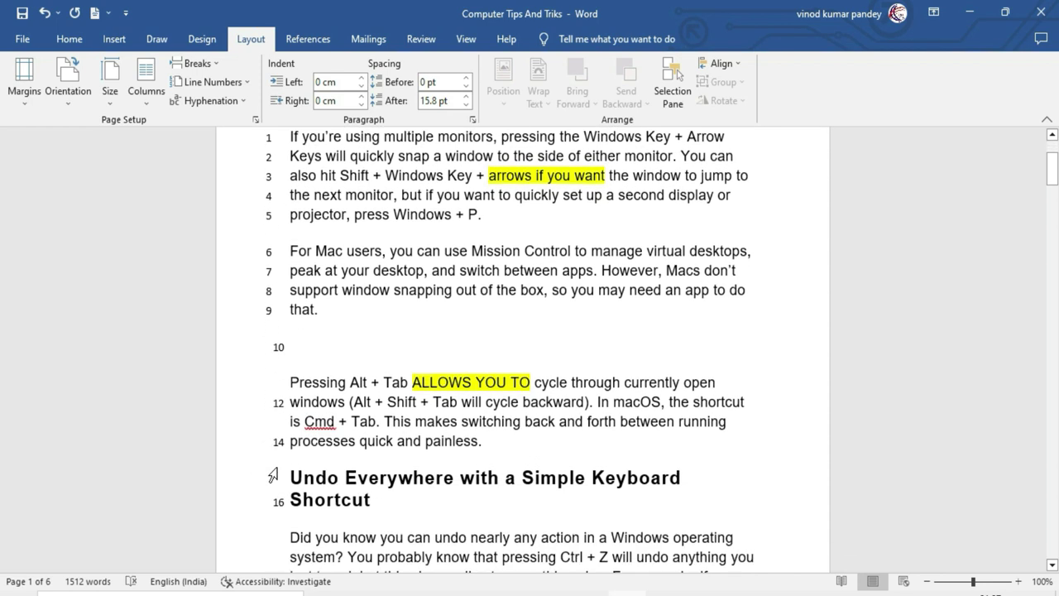
scroll(273, 357, "down", 1)
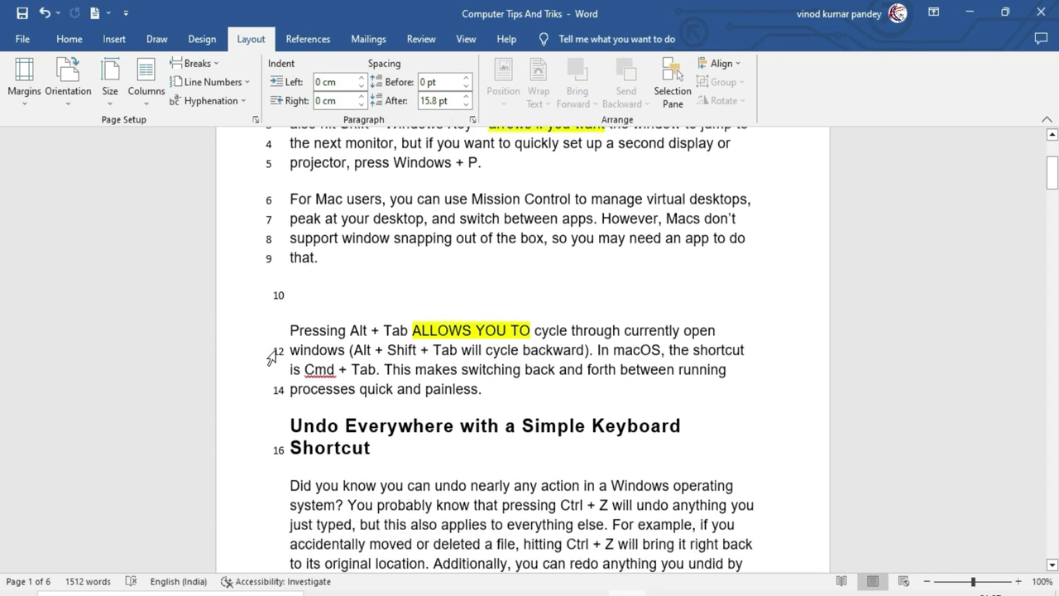
scroll(273, 357, "down", 1)
left_click(1018, 581)
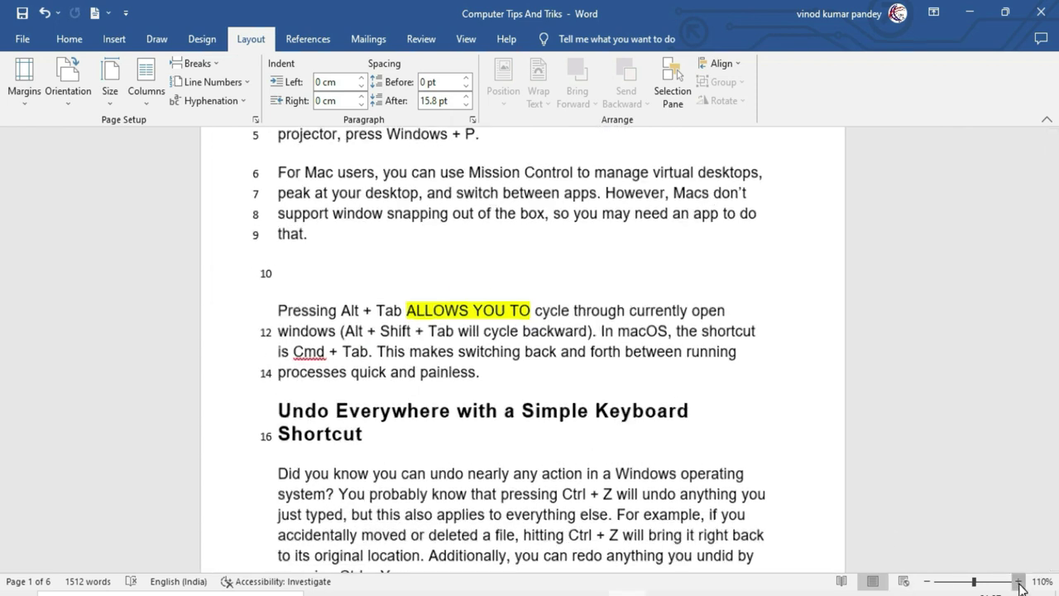
left_click(1018, 581)
left_click(1018, 581)
left_click(1018, 581)
scroll(406, 439, "down", 1)
Step: Check that every second line is numbered, continuing onto page 2 with 18 through 26
left_click(181, 339)
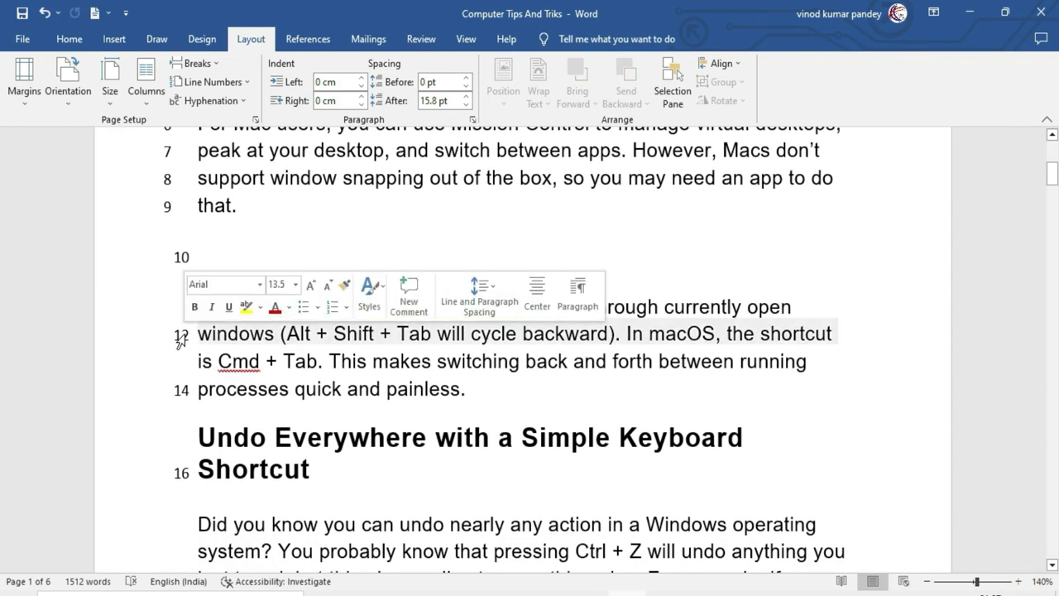
scroll(173, 348, "down", 1)
scroll(193, 381, "down", 1)
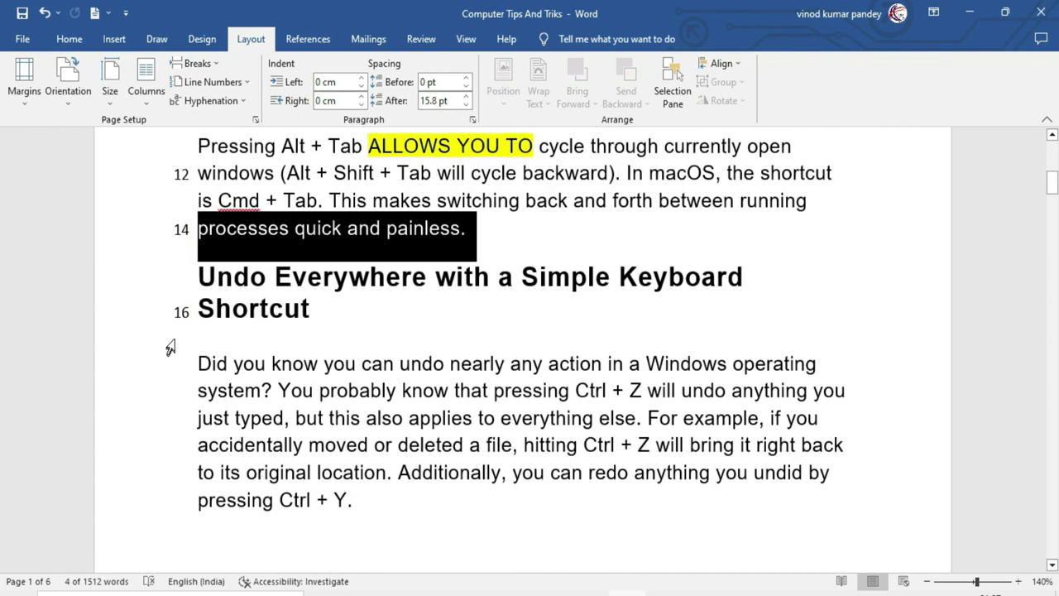
left_click(168, 315)
scroll(199, 312, "down", 1)
scroll(199, 383, "down", 2)
scroll(198, 383, "down", 3)
scroll(195, 386, "down", 2)
scroll(195, 386, "down", 2)
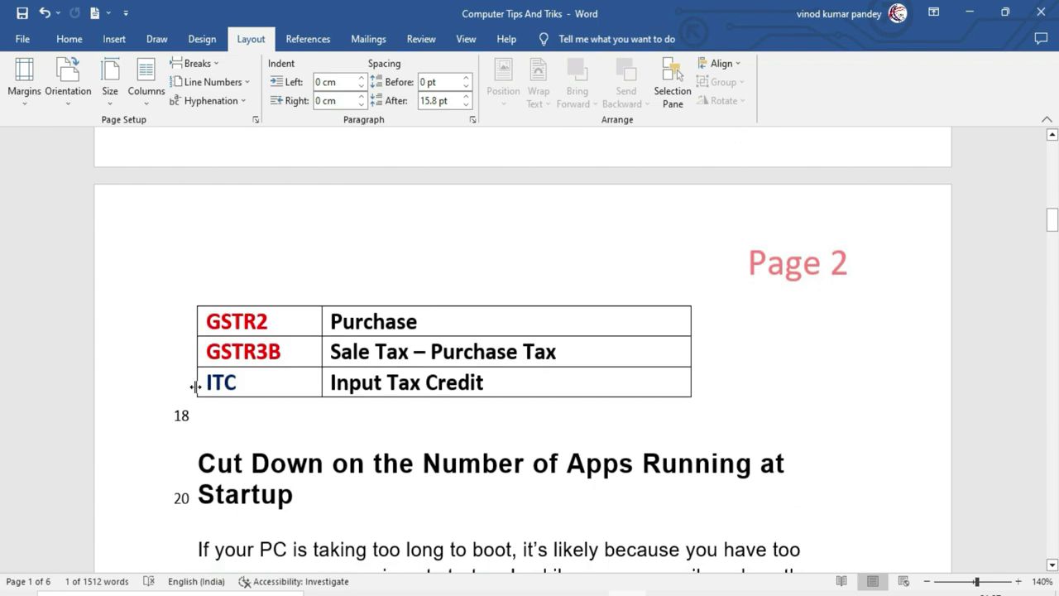
scroll(197, 389, "down", 1)
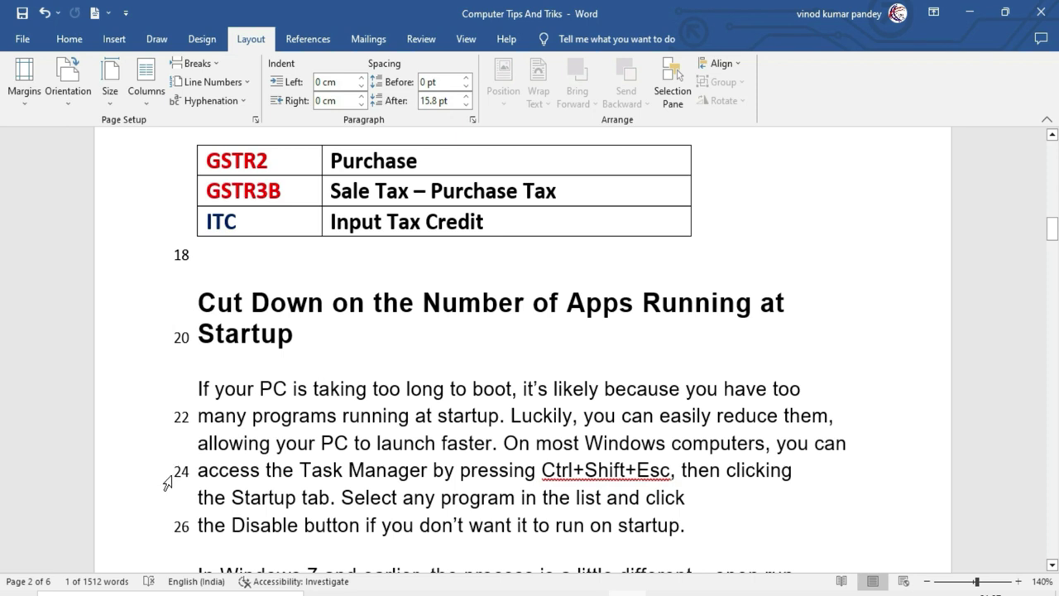
left_click(246, 82)
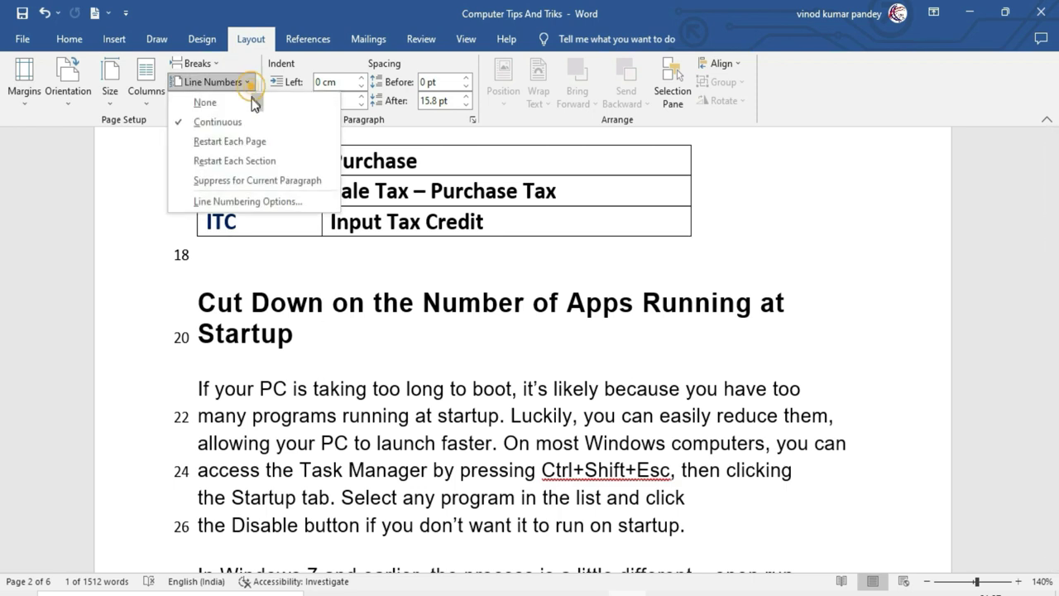